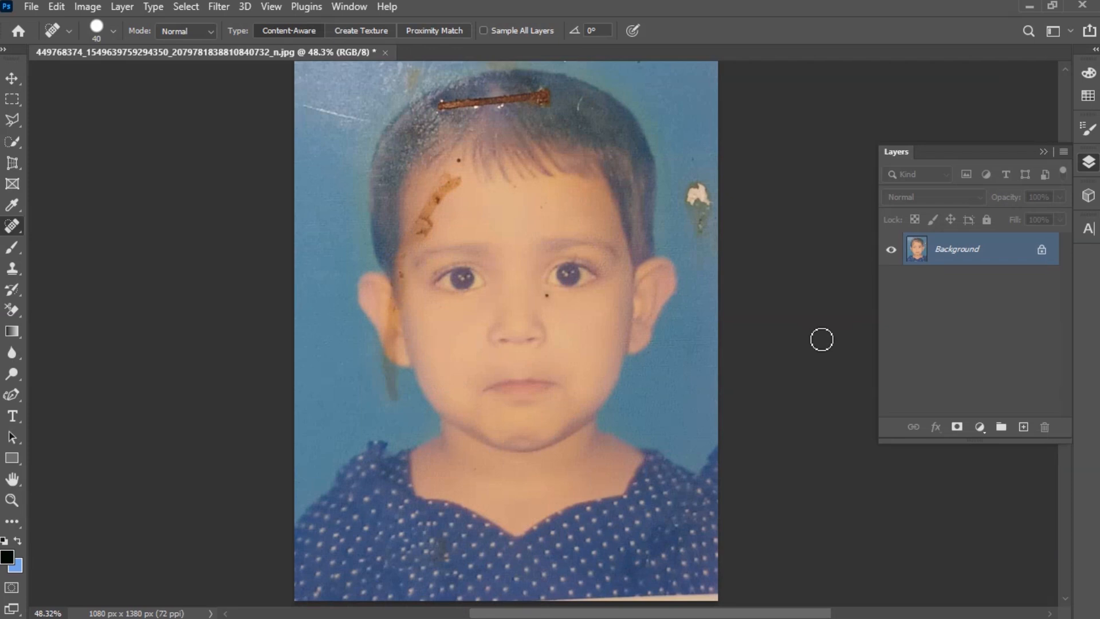
- Duplicate the Background layer to work on a copy
{"action": "left_click_drag", "start_coordinate": [988, 254], "coordinate": [1026, 430]}
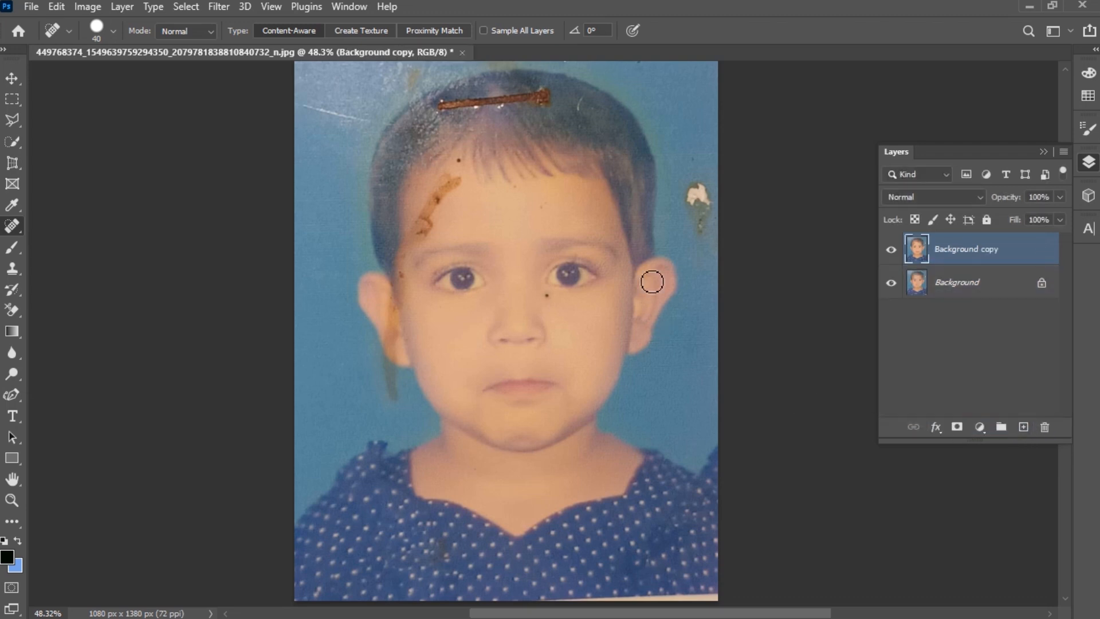
{"action": "scroll", "coordinate": [493, 294], "scroll_direction": "up", "scroll_amount": 3}
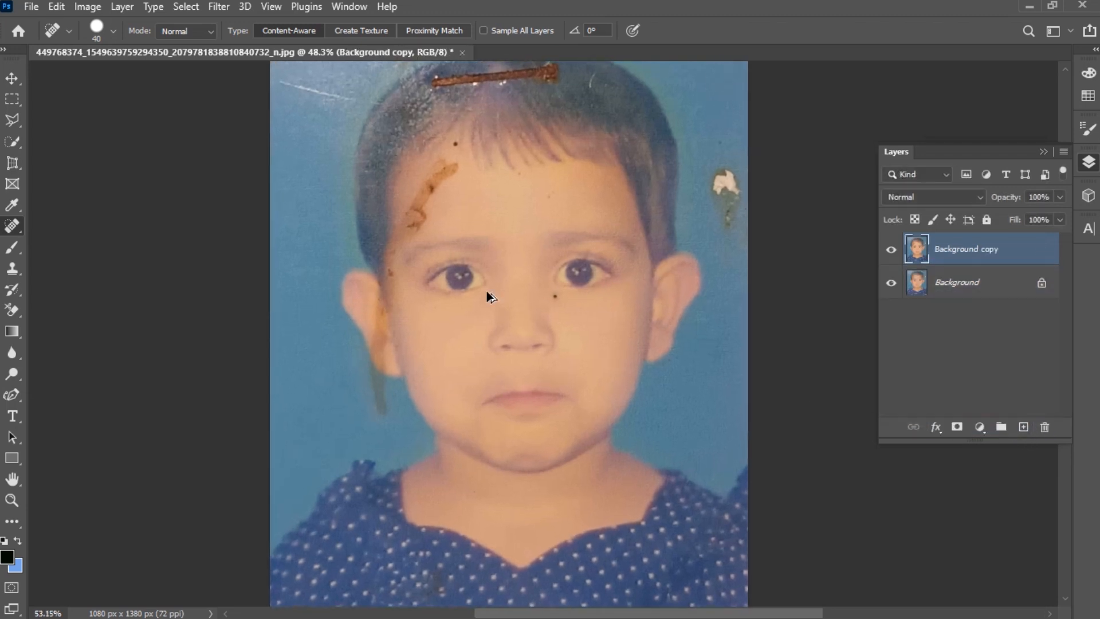
{"action": "scroll", "coordinate": [605, 332], "scroll_direction": "up", "scroll_amount": 1}
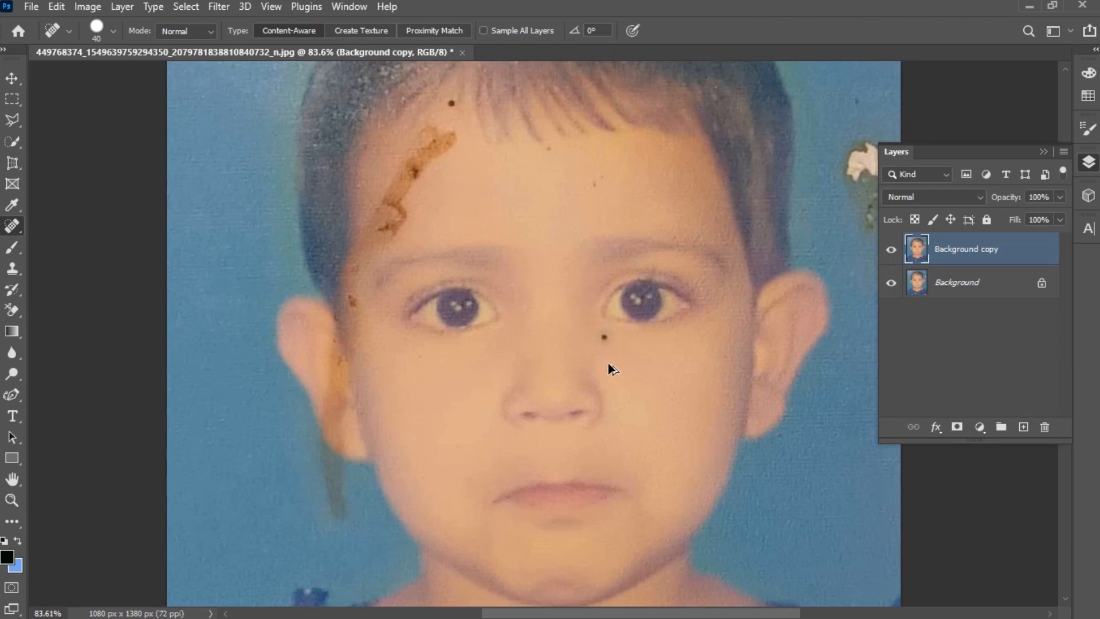
{"action": "scroll", "coordinate": [608, 364], "scroll_direction": "up", "scroll_amount": 1}
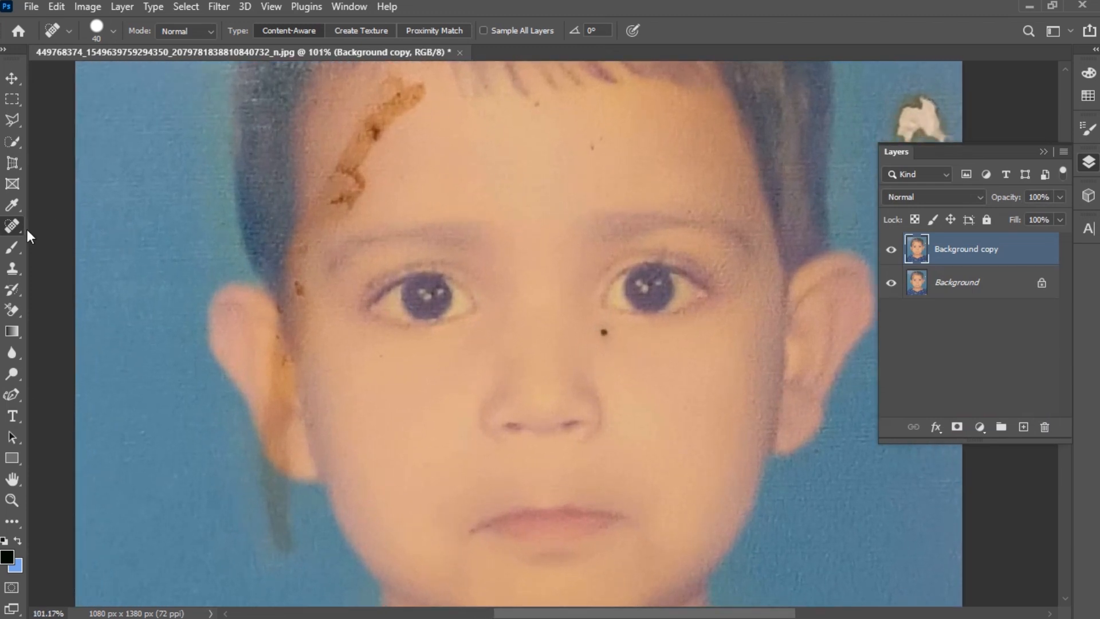
- Switch to the Spot Healing Brush and heal the dark spot below the child's left eye
{"action": "right_click", "coordinate": [12, 227]}
{"action": "left_click", "coordinate": [115, 226]}
{"action": "left_click", "coordinate": [604, 326]}
{"action": "scroll", "coordinate": [448, 206], "scroll_direction": "up", "scroll_amount": 3}
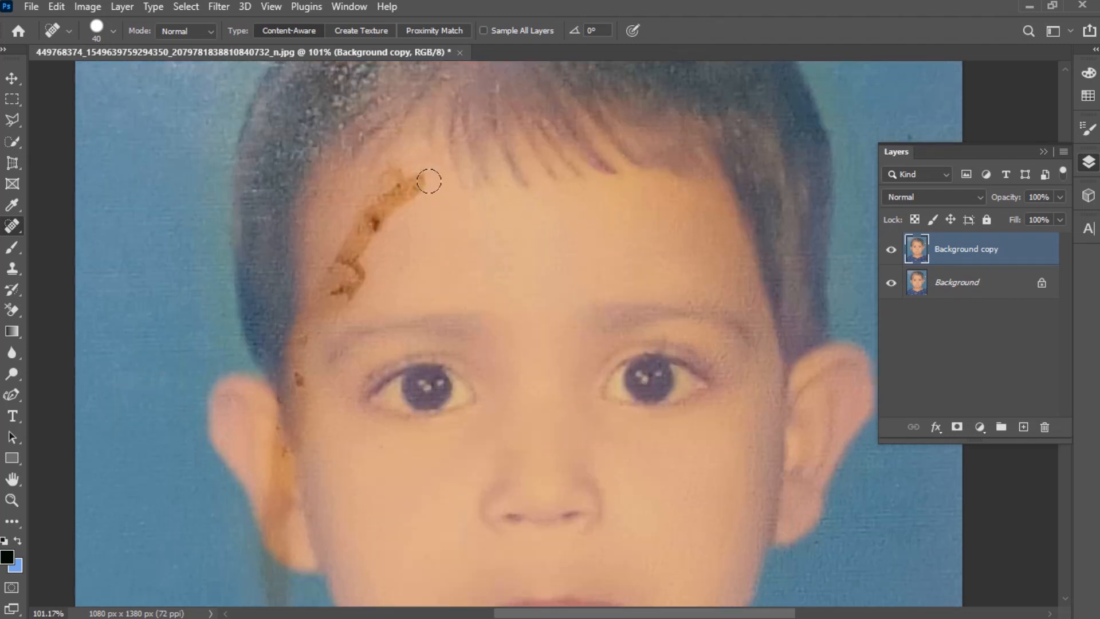
- Heal the brown stain across the forehead and temple with the Spot Healing Brush at sizes 60 and 45
{"action": "key", "text": "bracketright"}
{"action": "key", "text": "bracketright"}
{"action": "mouse_move", "coordinate": [421, 176]}
{"action": "left_mouse_down"}
{"action": "mouse_move", "coordinate": [391, 177]}
{"action": "mouse_move", "coordinate": [344, 289]}
{"action": "left_mouse_up"}
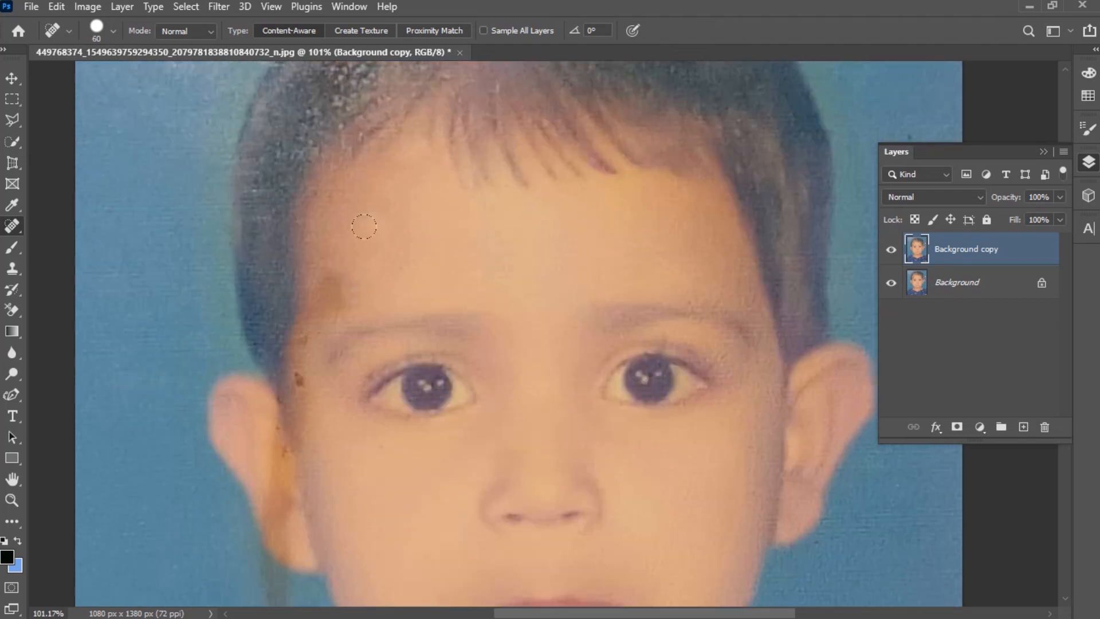
{"action": "scroll", "coordinate": [364, 227], "scroll_direction": "down", "scroll_amount": 2}
{"action": "left_click_drag", "start_coordinate": [352, 230], "coordinate": [312, 289]}
{"action": "scroll", "coordinate": [307, 246], "scroll_direction": "down", "scroll_amount": 3}
{"action": "left_click_drag", "start_coordinate": [303, 209], "coordinate": [301, 241]}
{"action": "left_click_drag", "start_coordinate": [305, 287], "coordinate": [304, 310]}
{"action": "key", "text": "bracketleft"}
{"action": "key", "text": "bracketleft"}
{"action": "left_click_drag", "start_coordinate": [274, 308], "coordinate": [312, 360]}
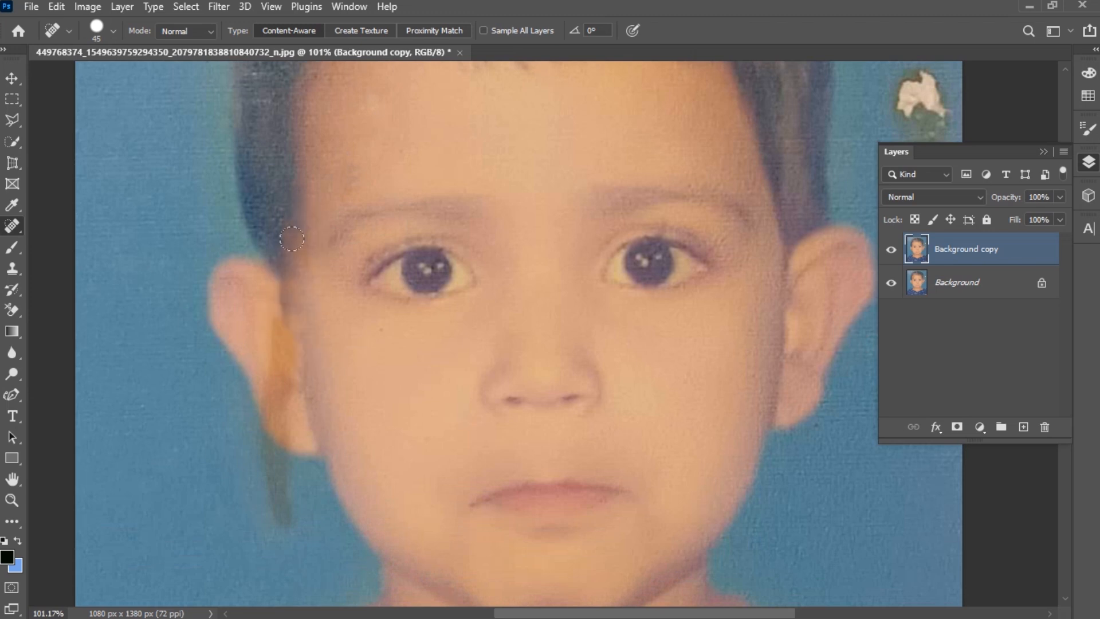
- Reduce the brush to 20 and heal the stain beside the ear on the cheek
{"action": "scroll", "coordinate": [338, 339], "scroll_direction": "down", "scroll_amount": 1}
{"action": "scroll", "coordinate": [278, 295], "scroll_direction": "up", "scroll_amount": 2}
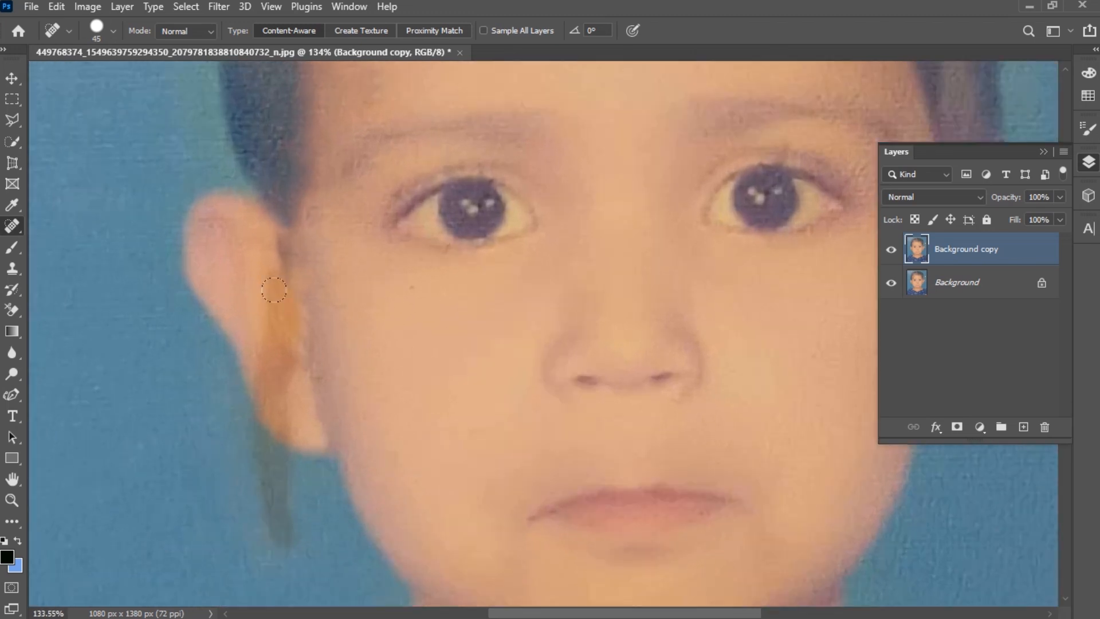
{"action": "key", "text": "bracketleft"}
{"action": "scroll", "coordinate": [284, 277], "scroll_direction": "down", "scroll_amount": 1}
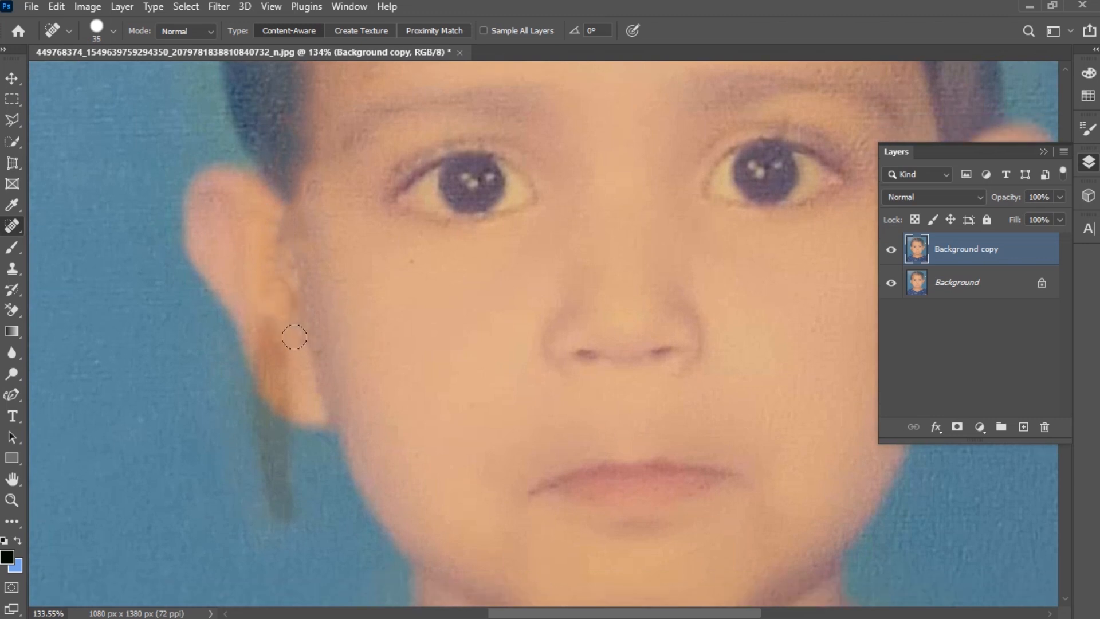
{"action": "key", "text": "bracketleft"}
{"action": "key", "text": "bracketleft"}
{"action": "left_click", "coordinate": [282, 385]}
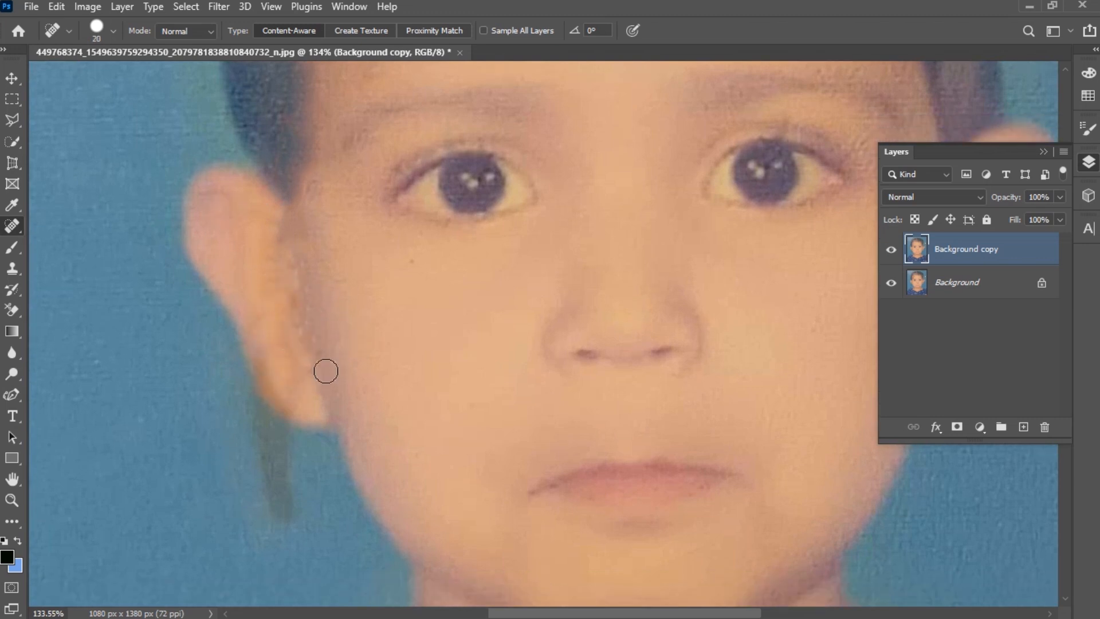
{"action": "left_click", "coordinate": [302, 386]}
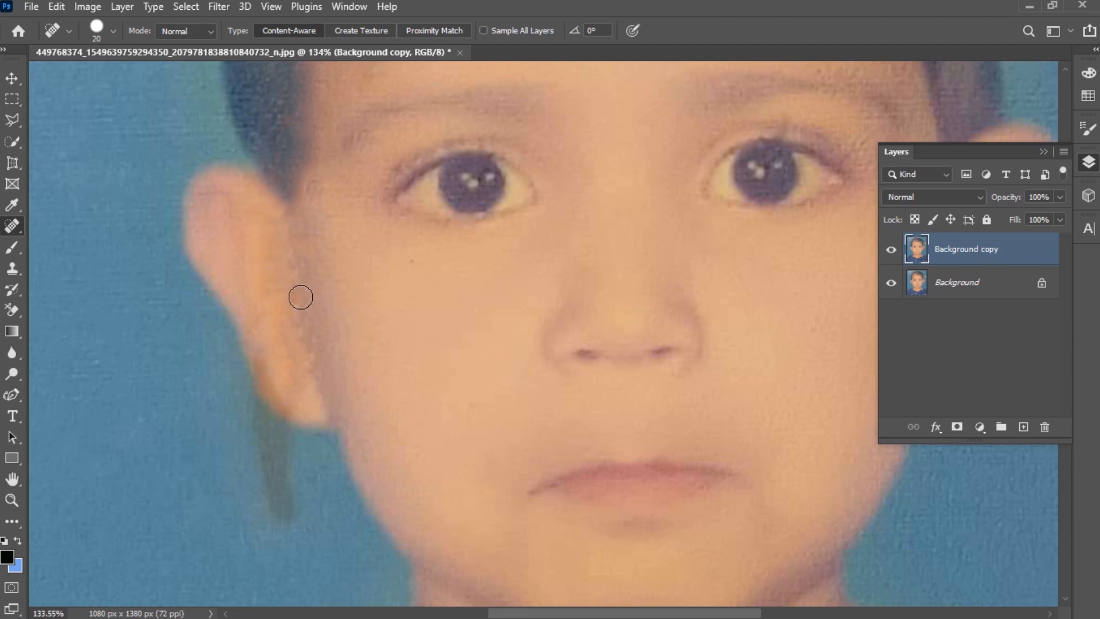
- Set the brush to 40 and heal the dark blemish on the dotted shirt
{"action": "scroll", "coordinate": [430, 302], "scroll_direction": "down", "scroll_amount": 3}
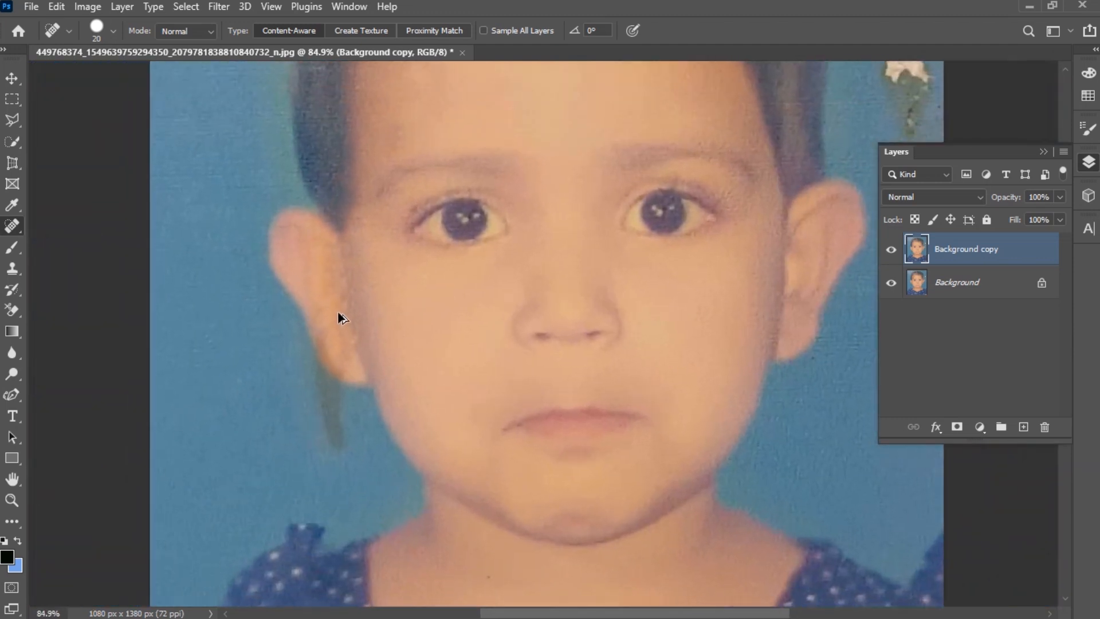
{"action": "scroll", "coordinate": [339, 314], "scroll_direction": "up", "scroll_amount": 4}
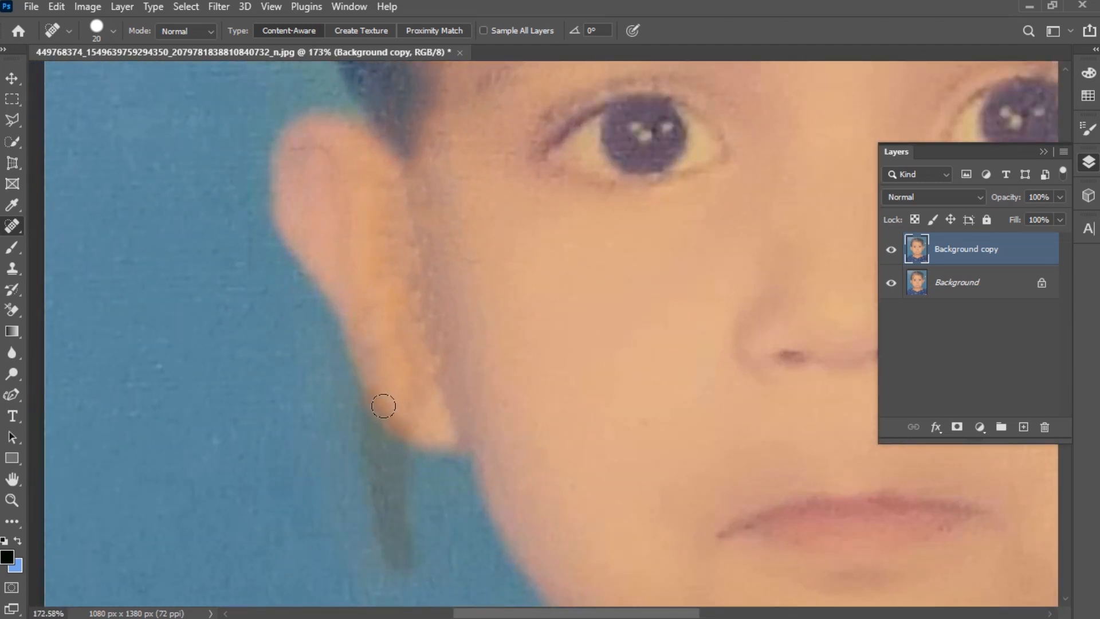
{"action": "scroll", "coordinate": [573, 349], "scroll_direction": "down", "scroll_amount": 4}
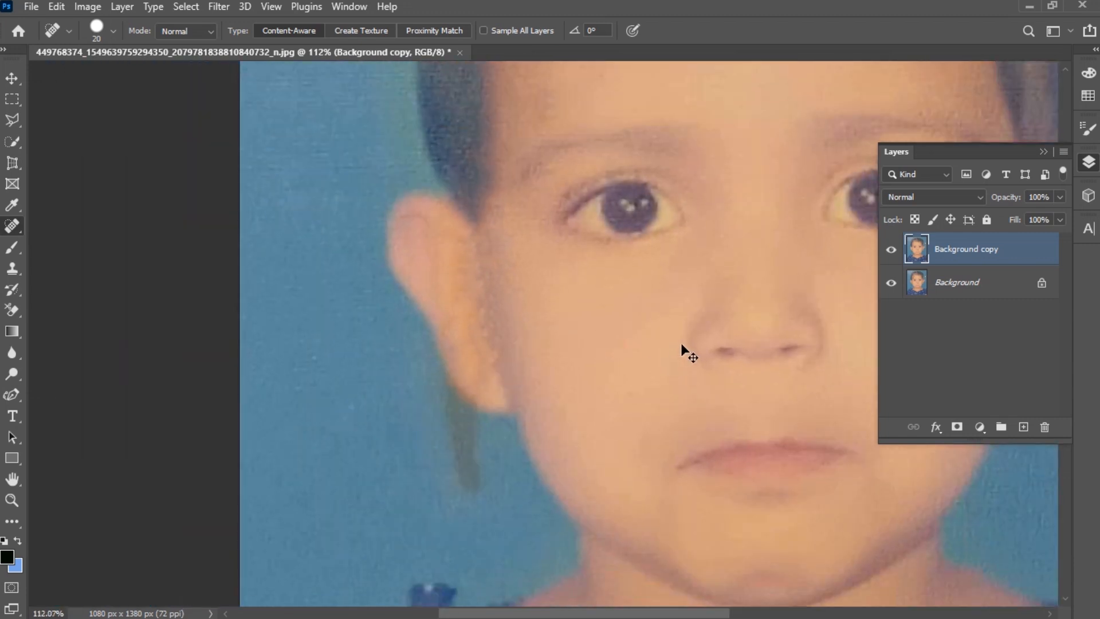
{"action": "scroll", "coordinate": [619, 344], "scroll_direction": "up", "scroll_amount": 2}
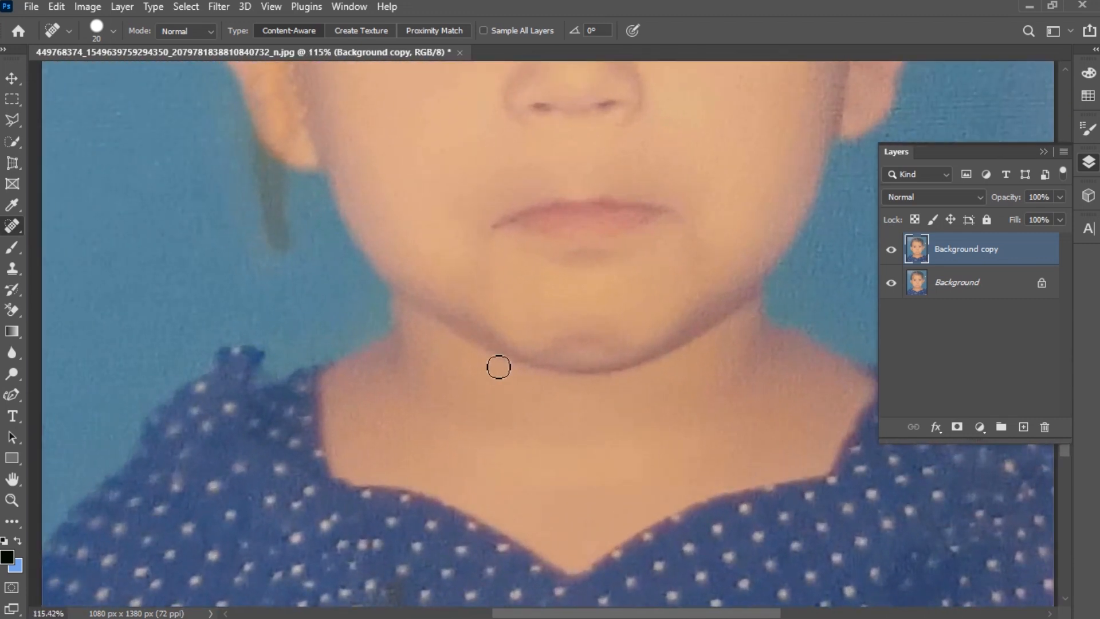
{"action": "scroll", "coordinate": [717, 368], "scroll_direction": "down", "scroll_amount": 1}
{"action": "scroll", "coordinate": [488, 351], "scroll_direction": "up", "scroll_amount": 3}
{"action": "scroll", "coordinate": [489, 352], "scroll_direction": "up", "scroll_amount": 3}
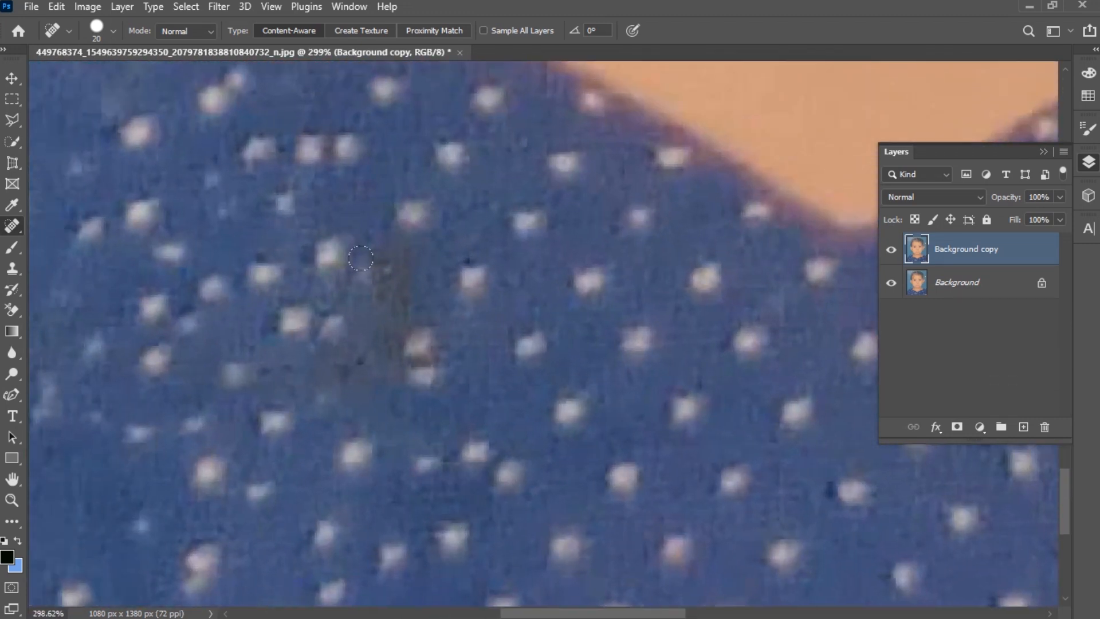
{"action": "key", "text": "bracketright"}
{"action": "key", "text": "bracketright"}
{"action": "left_click", "coordinate": [393, 270]}
- Enlarge the brush to 70 and heal the rusty streak across the top of the hair
{"action": "scroll", "coordinate": [395, 401], "scroll_direction": "down", "scroll_amount": 2}
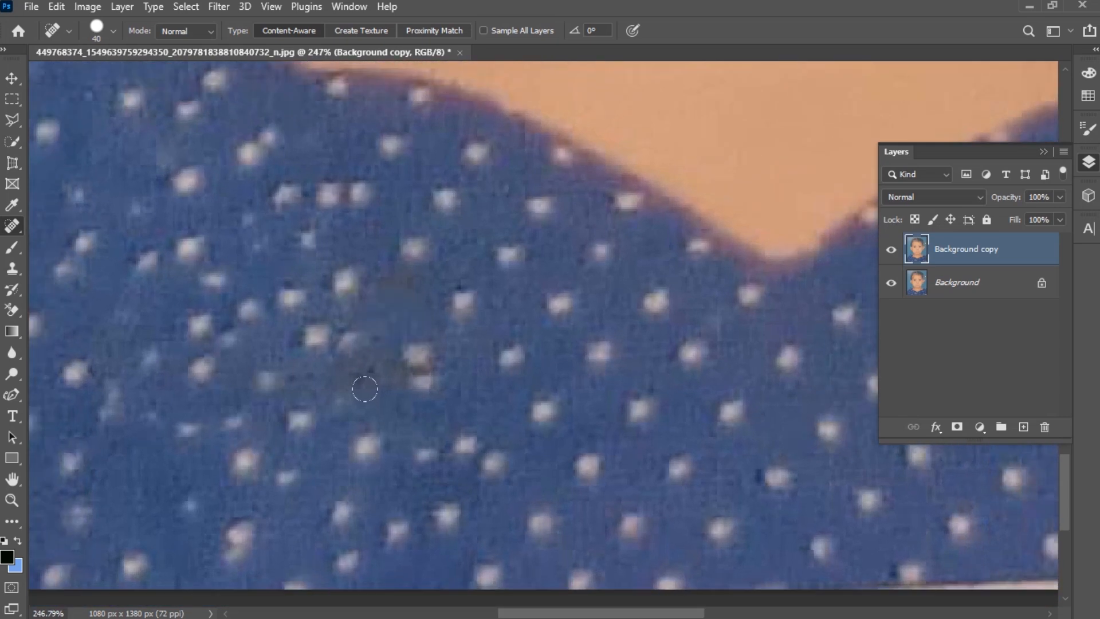
{"action": "scroll", "coordinate": [596, 404], "scroll_direction": "down", "scroll_amount": 4}
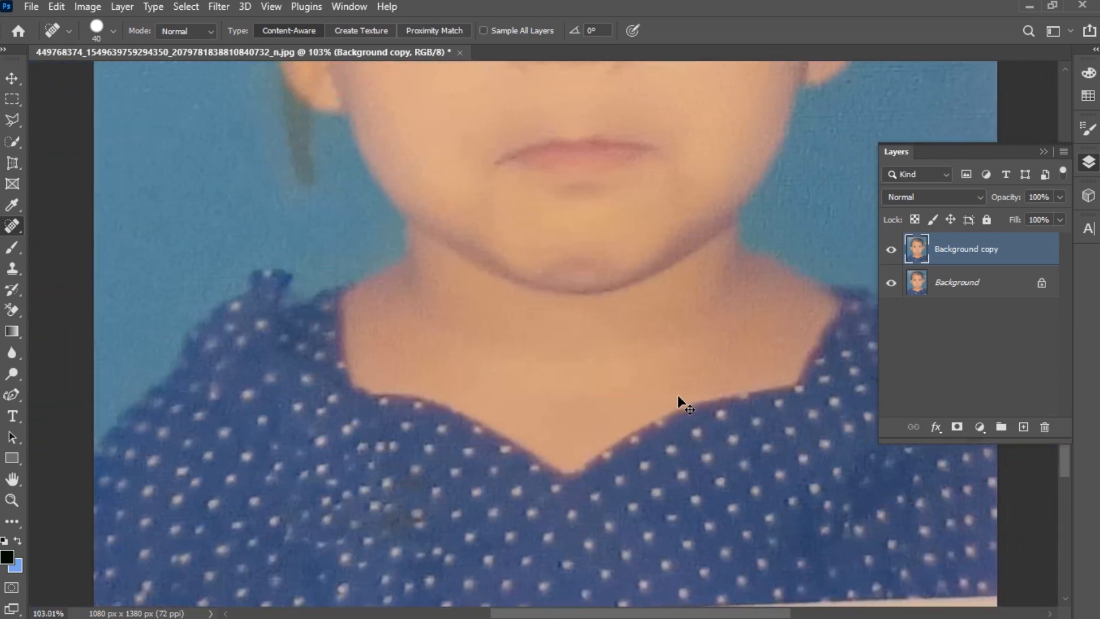
{"action": "scroll", "coordinate": [679, 396], "scroll_direction": "up", "scroll_amount": 1}
{"action": "scroll", "coordinate": [679, 395], "scroll_direction": "down", "scroll_amount": 3}
{"action": "scroll", "coordinate": [680, 390], "scroll_direction": "up", "scroll_amount": 3}
{"action": "scroll", "coordinate": [483, 239], "scroll_direction": "up", "scroll_amount": 4}
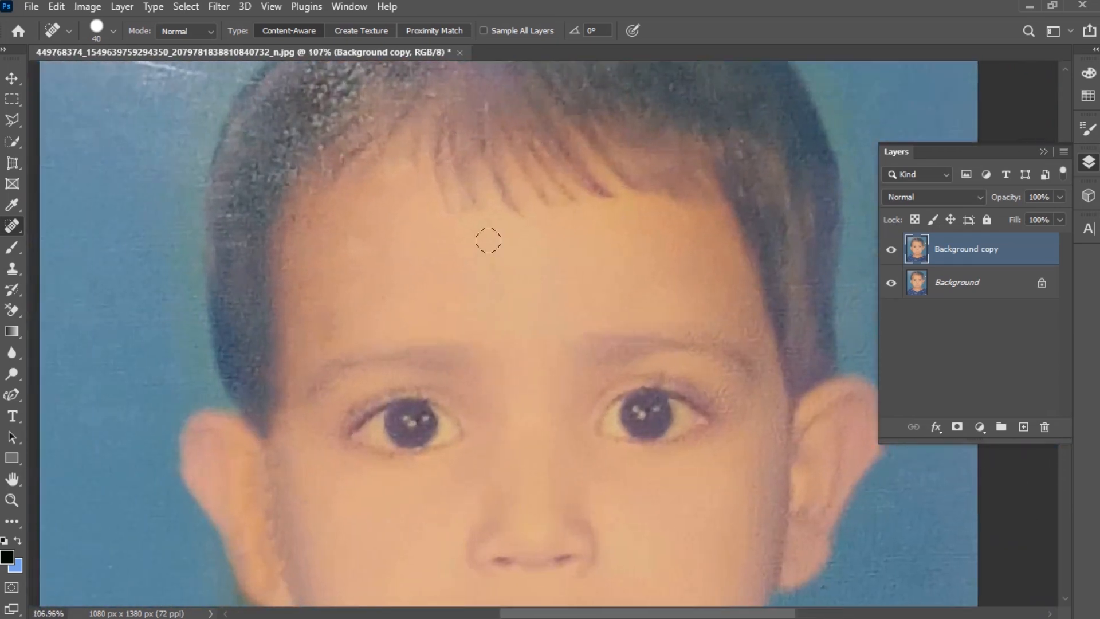
{"action": "scroll", "coordinate": [477, 229], "scroll_direction": "down", "scroll_amount": 2}
{"action": "scroll", "coordinate": [476, 230], "scroll_direction": "up", "scroll_amount": 1}
{"action": "key", "text": "bracketright"}
{"action": "key", "text": "bracketright"}
{"action": "key", "text": "bracketright"}
{"action": "left_click_drag", "start_coordinate": [757, 235], "coordinate": [544, 247]}
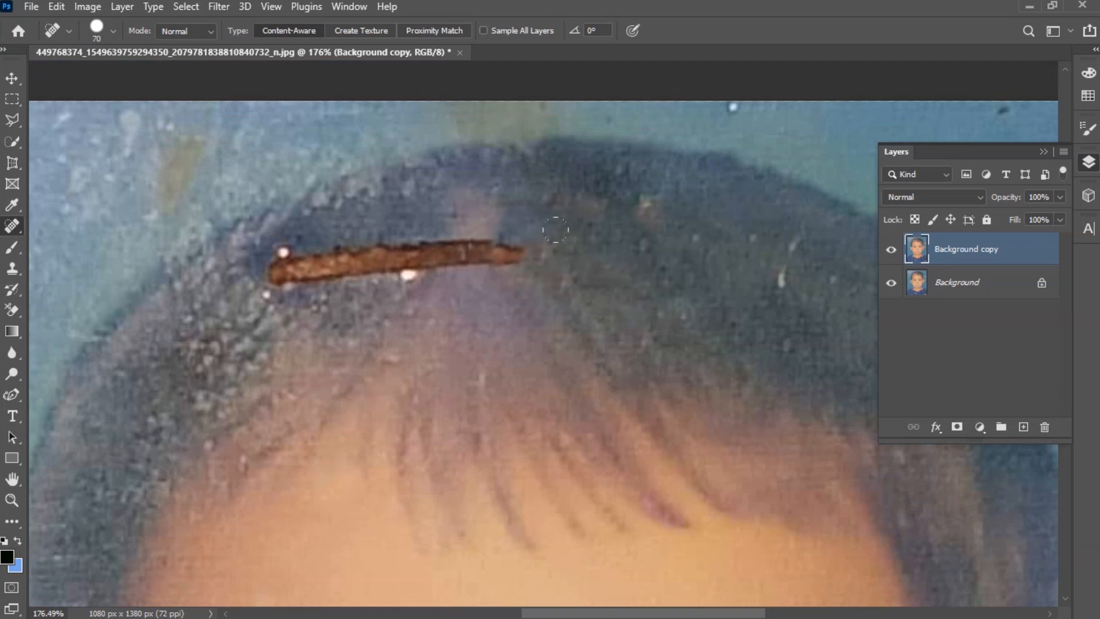
{"action": "left_click_drag", "start_coordinate": [636, 227], "coordinate": [263, 272]}
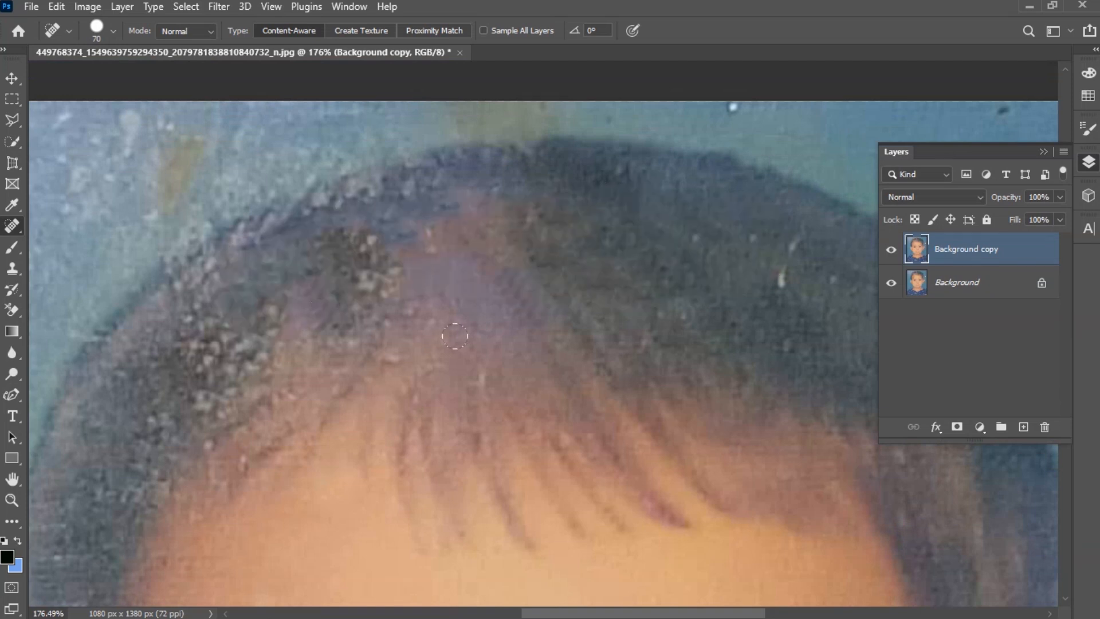
- Duplicate the Background copy layer and select the new top copy
{"action": "scroll", "coordinate": [455, 337], "scroll_direction": "down", "scroll_amount": 2}
{"action": "scroll", "coordinate": [493, 379], "scroll_direction": "down", "scroll_amount": 3}
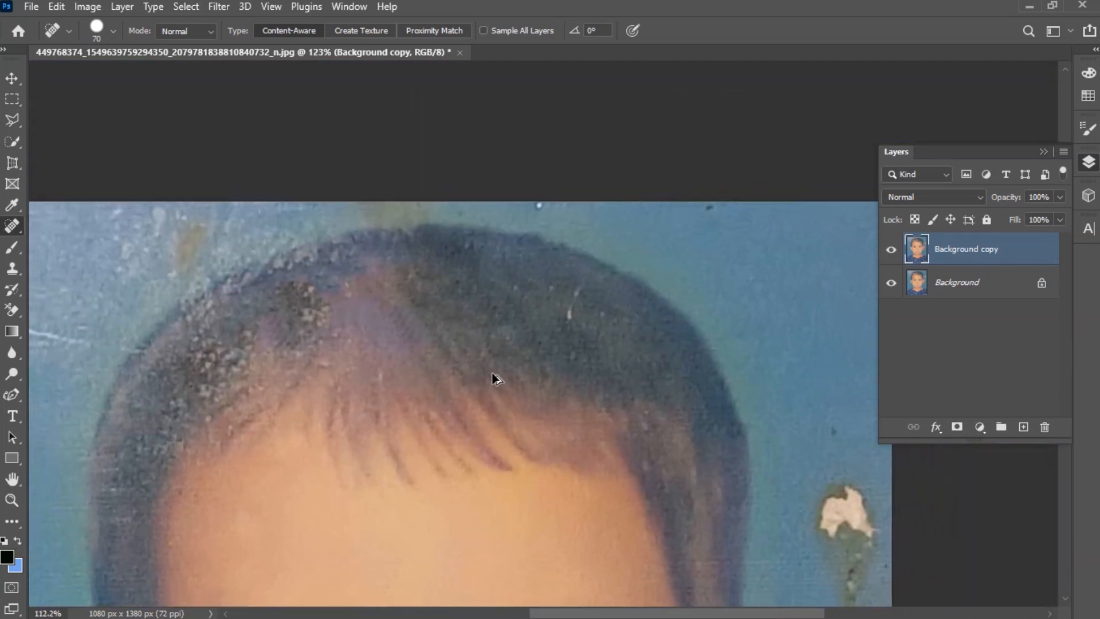
{"action": "scroll", "coordinate": [491, 372], "scroll_direction": "down", "scroll_amount": 3}
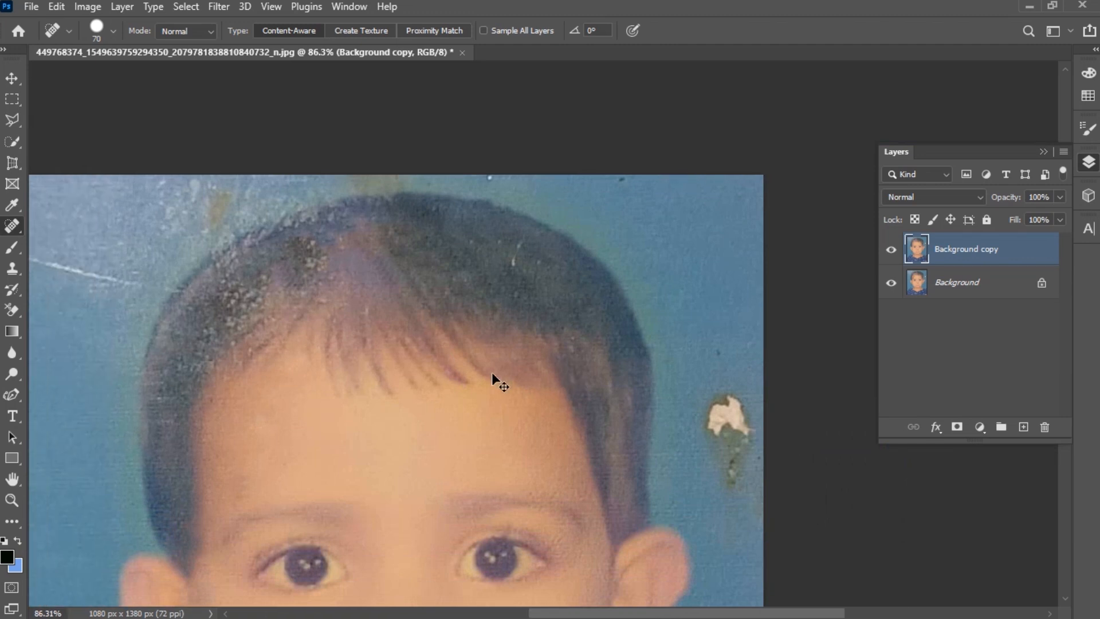
{"action": "scroll", "coordinate": [490, 371], "scroll_direction": "down", "scroll_amount": 2}
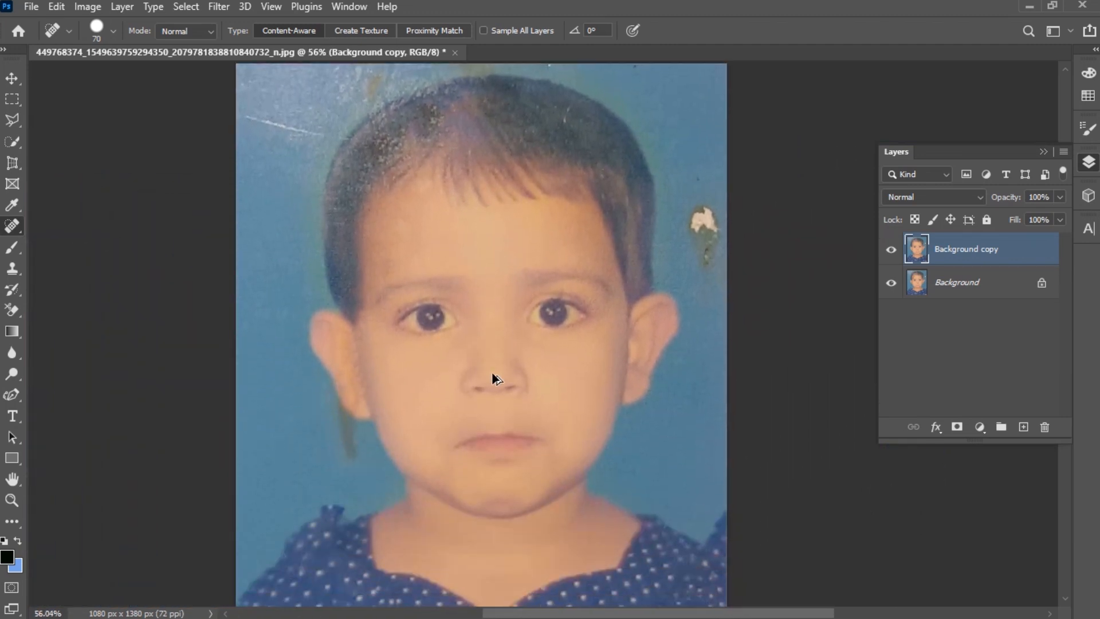
{"action": "scroll", "coordinate": [490, 371], "scroll_direction": "down", "scroll_amount": 1}
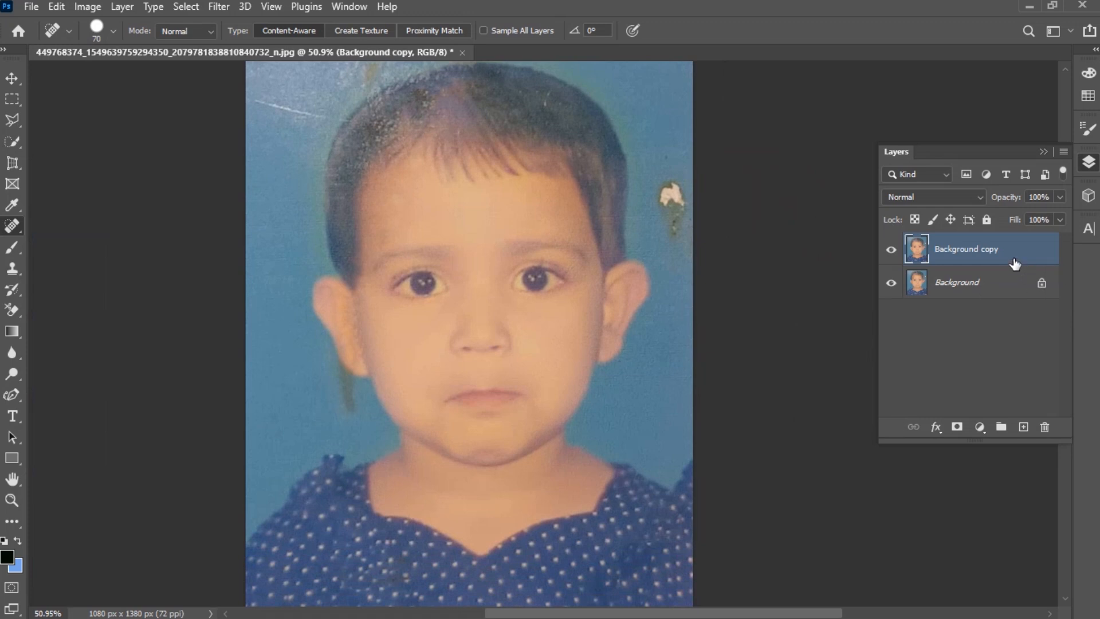
{"action": "left_click_drag", "start_coordinate": [999, 255], "coordinate": [1024, 428]}
{"action": "left_click", "coordinate": [976, 287]}
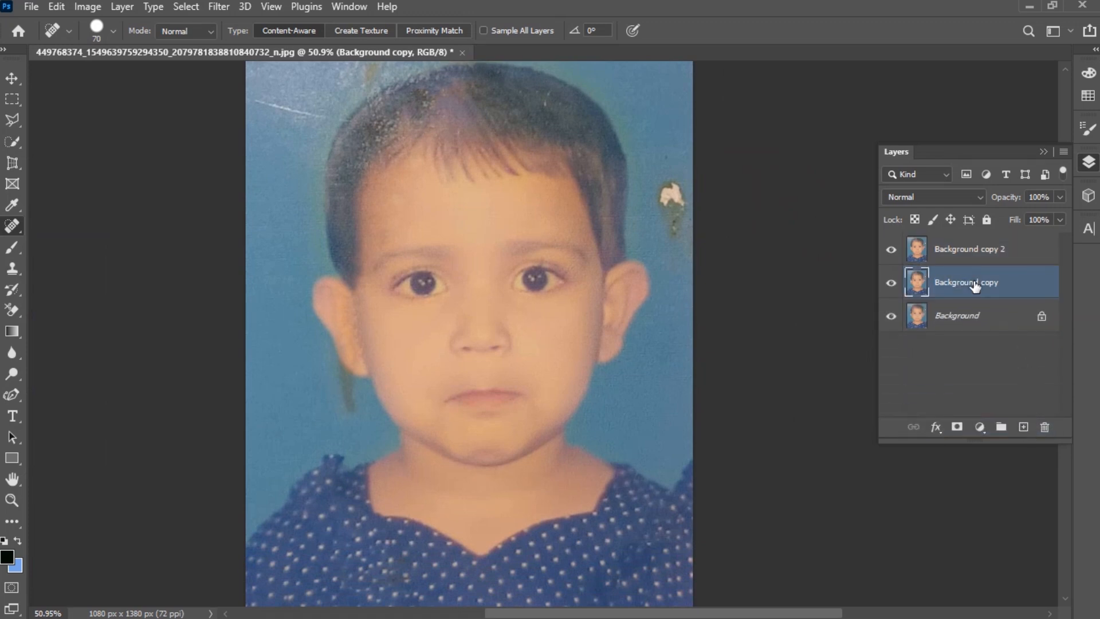
{"action": "left_click", "coordinate": [986, 251]}
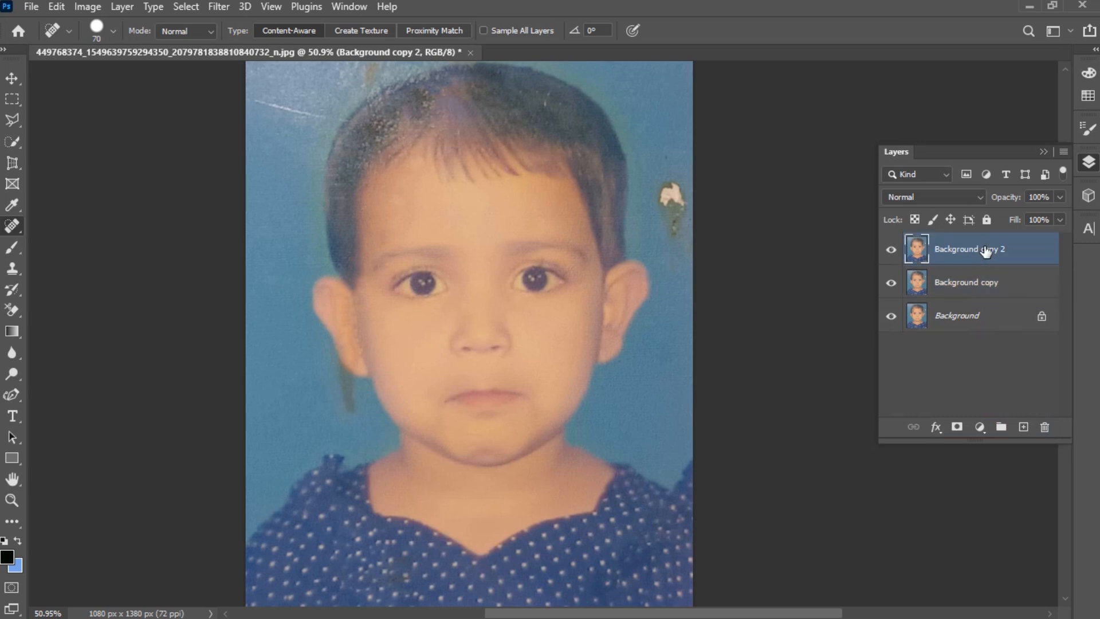
- Choose the Quick Selection tool and select the subject in the photo
{"action": "scroll", "coordinate": [512, 246], "scroll_direction": "up", "scroll_amount": 2}
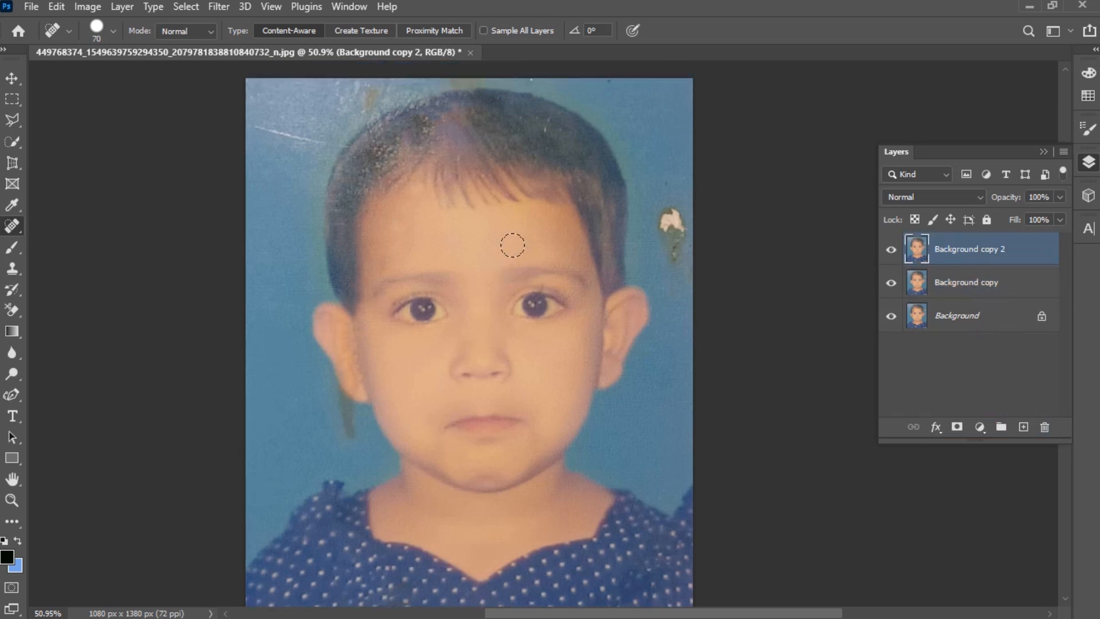
{"action": "left_click", "coordinate": [10, 141]}
{"action": "left_click", "coordinate": [74, 152]}
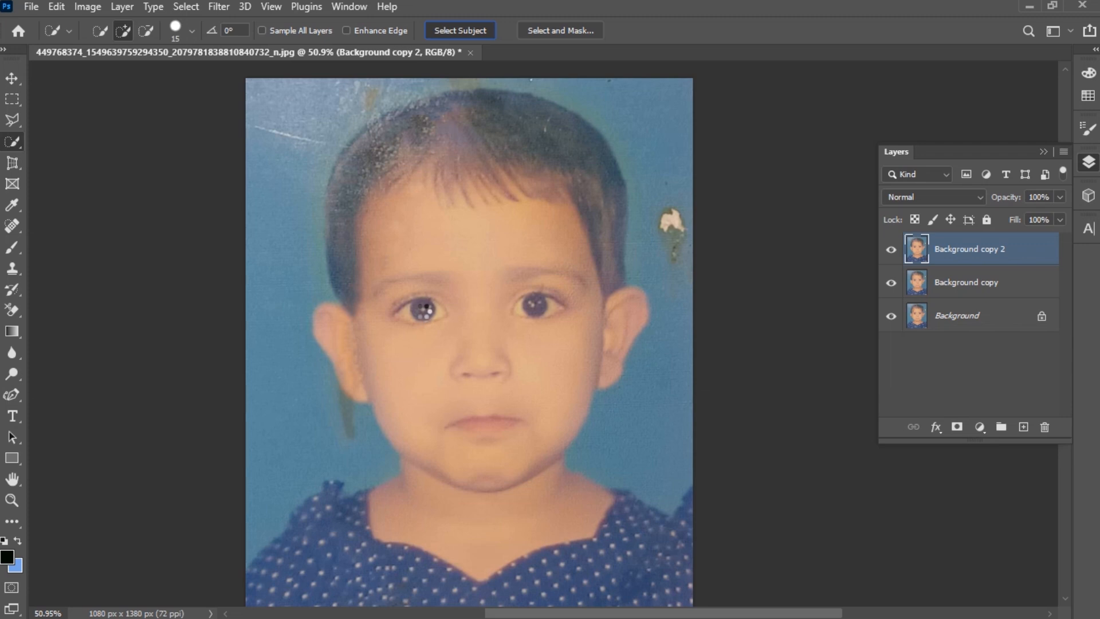
{"action": "scroll", "coordinate": [432, 319], "scroll_direction": "down", "scroll_amount": 1}
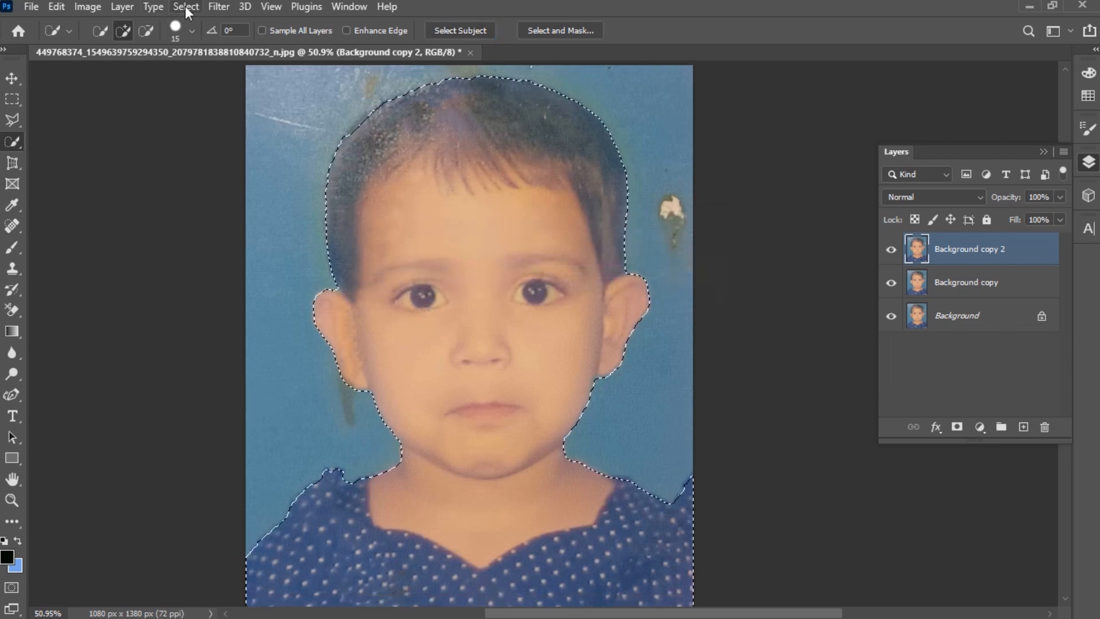
- Invert the selection so the background is selected
{"action": "left_click", "coordinate": [186, 7]}
{"action": "left_click", "coordinate": [202, 70]}
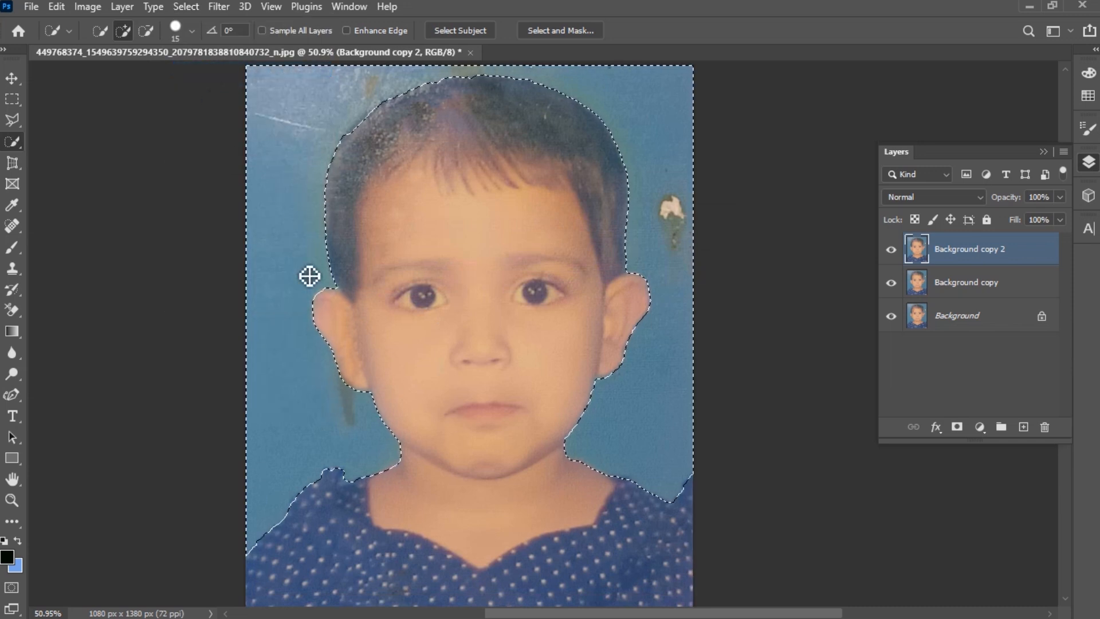
{"action": "scroll", "coordinate": [312, 288], "scroll_direction": "down", "scroll_amount": 1}
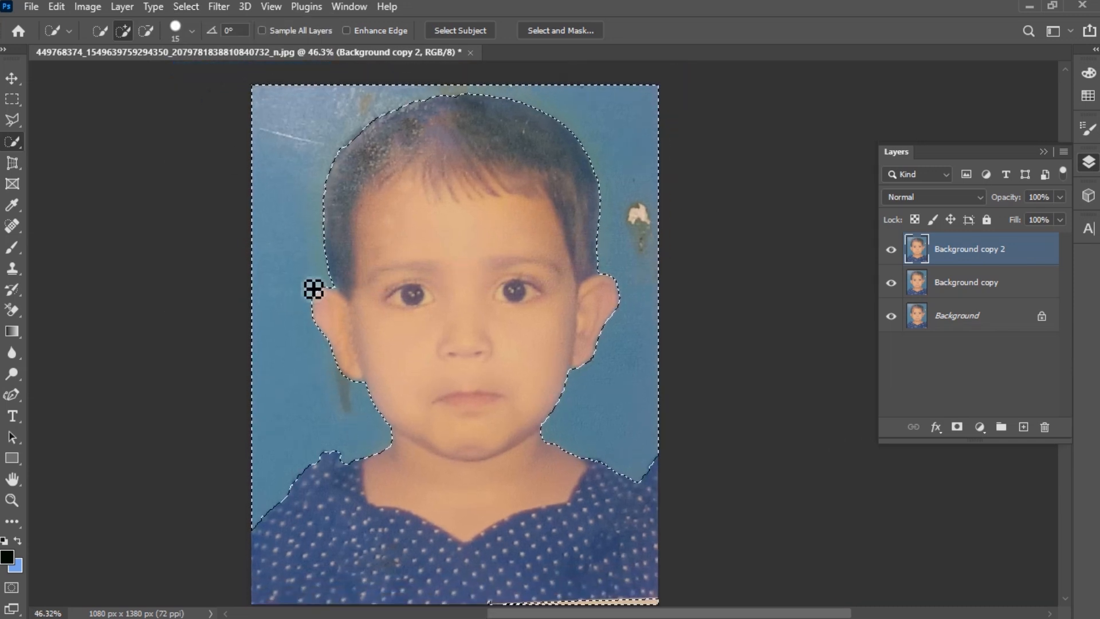
{"action": "scroll", "coordinate": [313, 289], "scroll_direction": "down", "scroll_amount": 1}
- Sample the blue background color with the Eyedropper and fill the selected background with it
{"action": "left_click", "coordinate": [11, 205]}
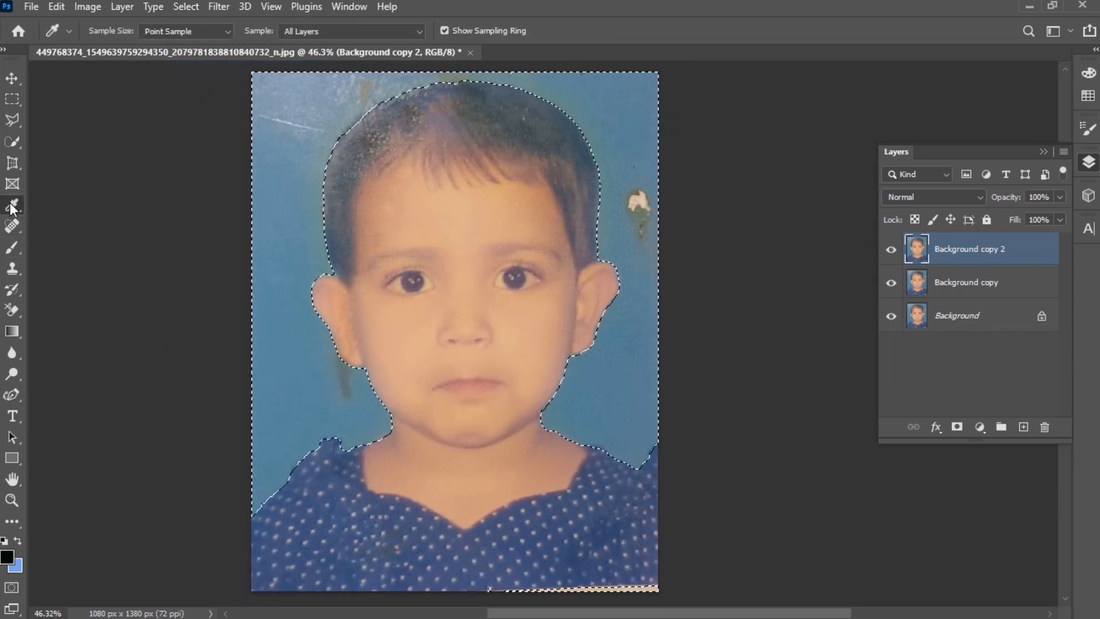
{"action": "left_click", "coordinate": [582, 404]}
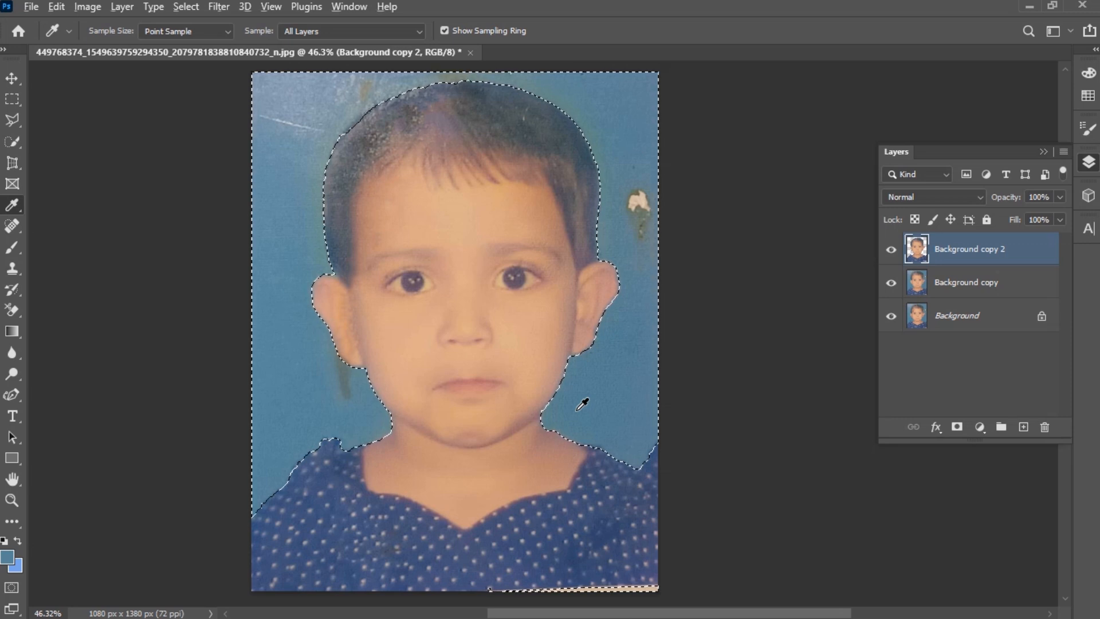
{"action": "key", "text": "alt+BackSpace"}
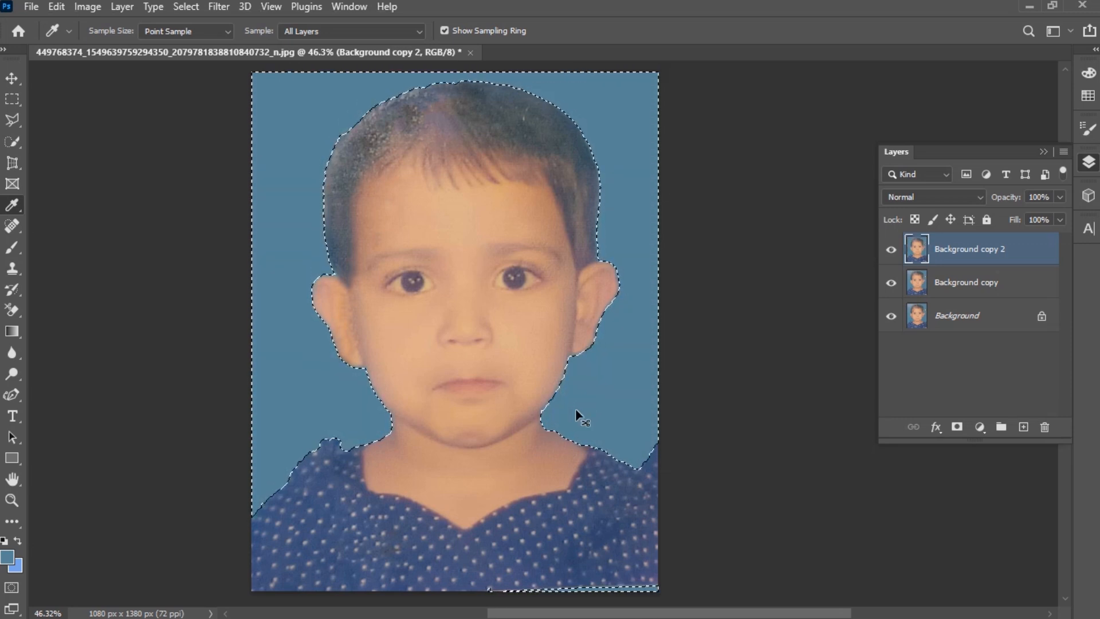
- Patch the uneven shoulder edge by filling a polygonal Lasso selection around it with the blue background color
{"action": "key", "text": "ctrl+d"}
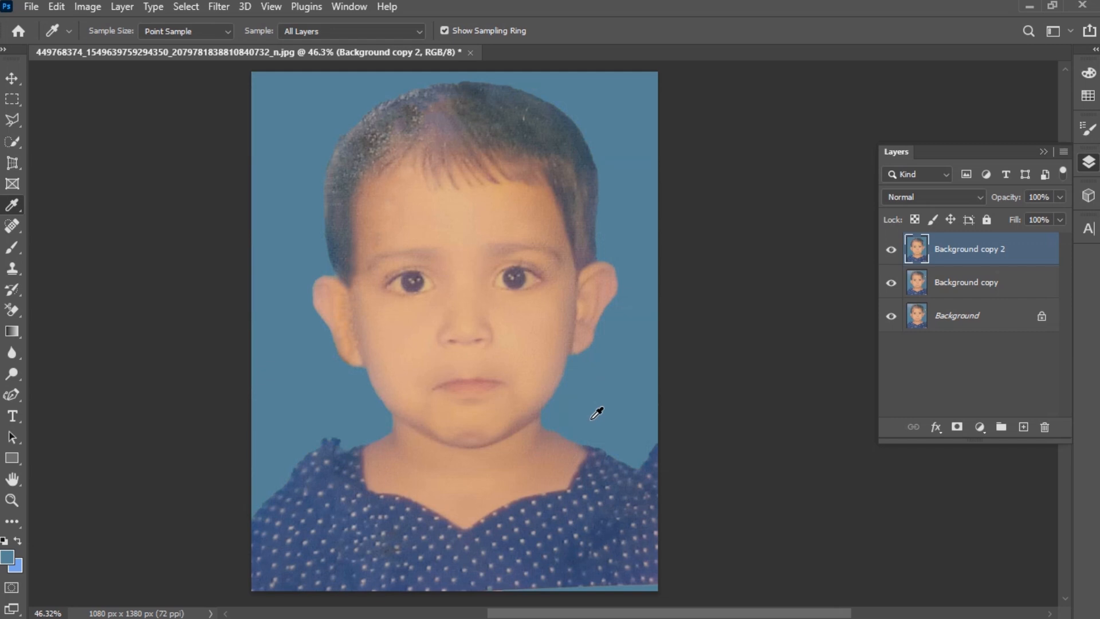
{"action": "scroll", "coordinate": [596, 413], "scroll_direction": "up", "scroll_amount": 5}
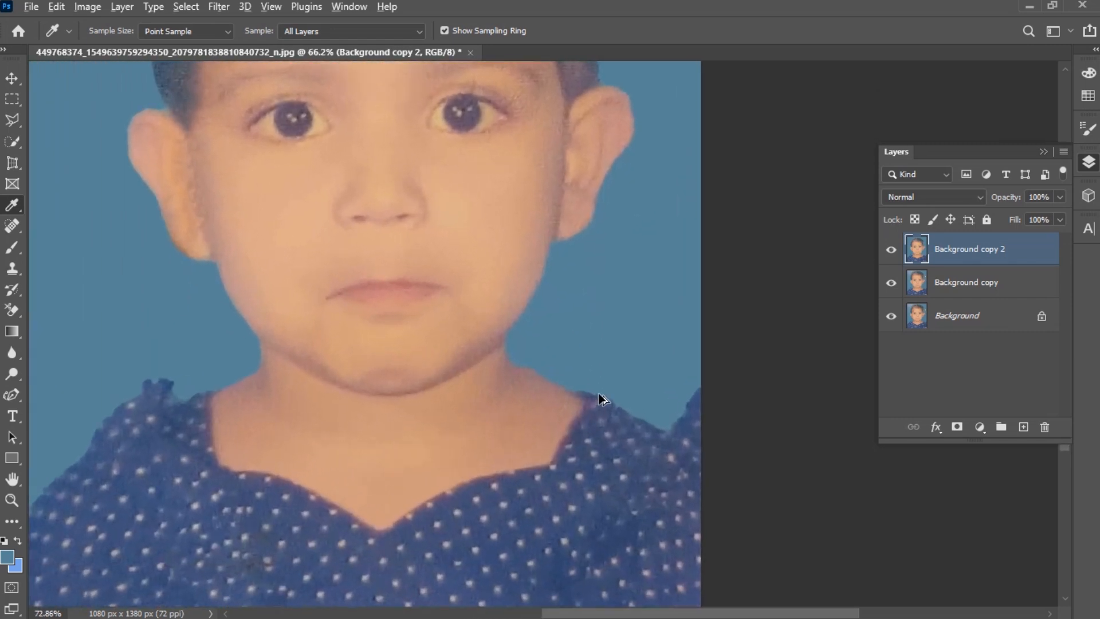
{"action": "scroll", "coordinate": [598, 395], "scroll_direction": "up", "scroll_amount": 5}
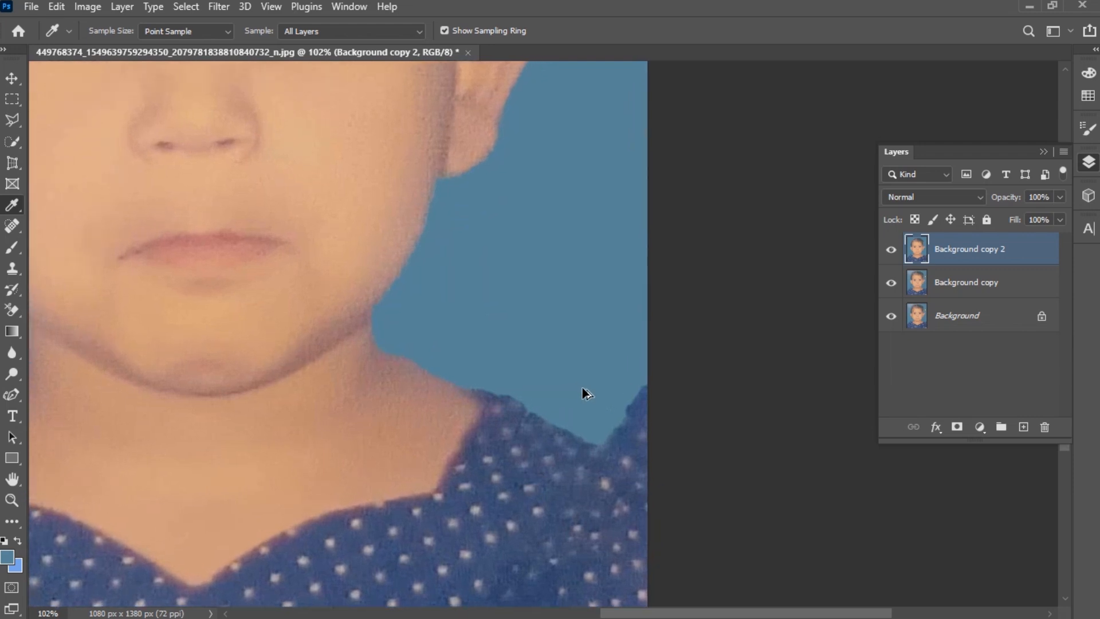
{"action": "scroll", "coordinate": [584, 385], "scroll_direction": "up", "scroll_amount": 3}
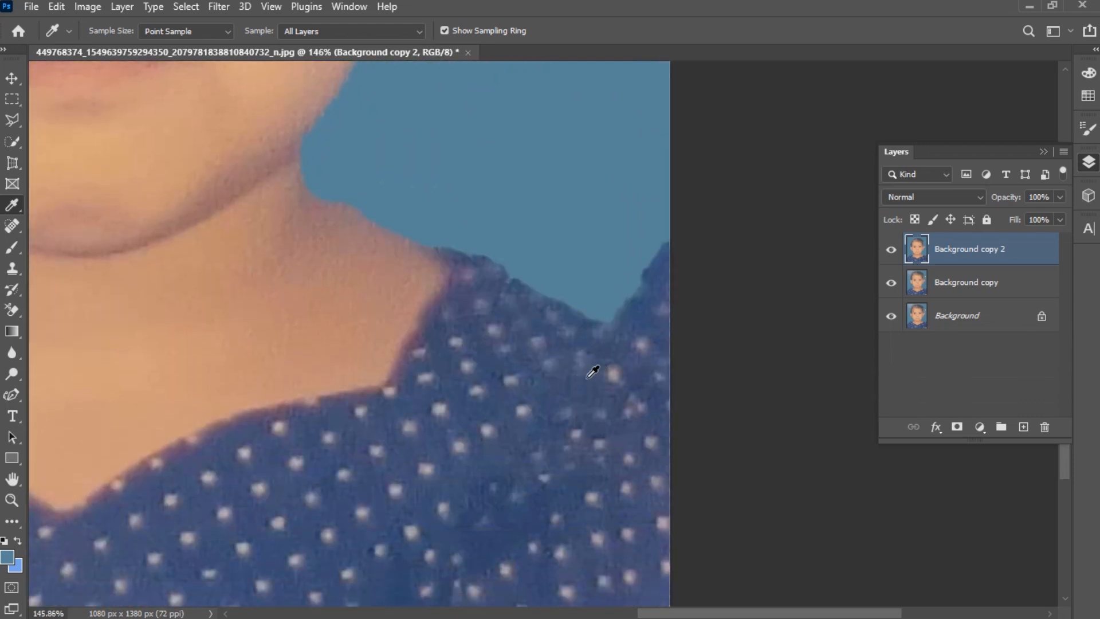
{"action": "right_click", "coordinate": [22, 129]}
{"action": "left_click", "coordinate": [86, 137]}
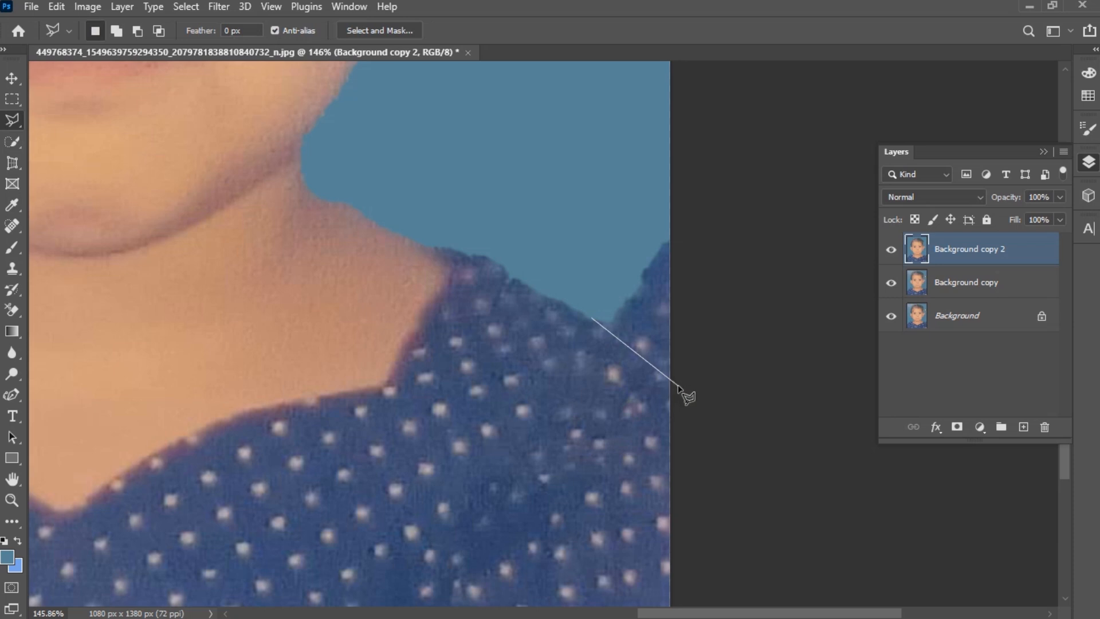
{"action": "left_click", "coordinate": [687, 228]}
{"action": "left_click", "coordinate": [593, 319]}
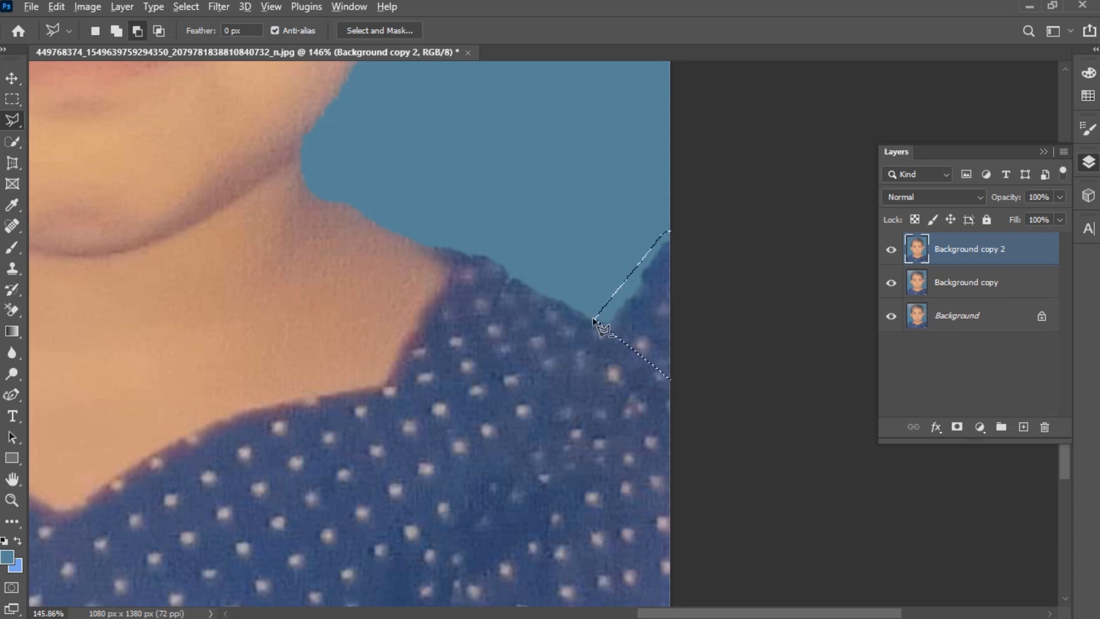
{"action": "key", "text": "h"}
{"action": "left_click_drag", "start_coordinate": [174, 386], "coordinate": [465, 355]}
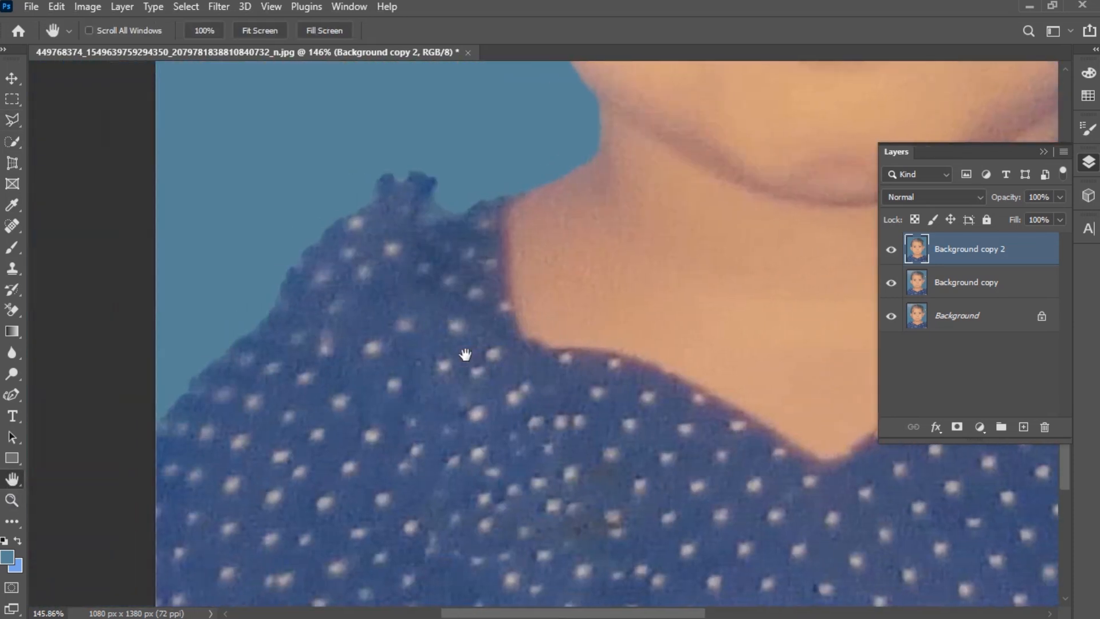
{"action": "left_click", "coordinate": [12, 120]}
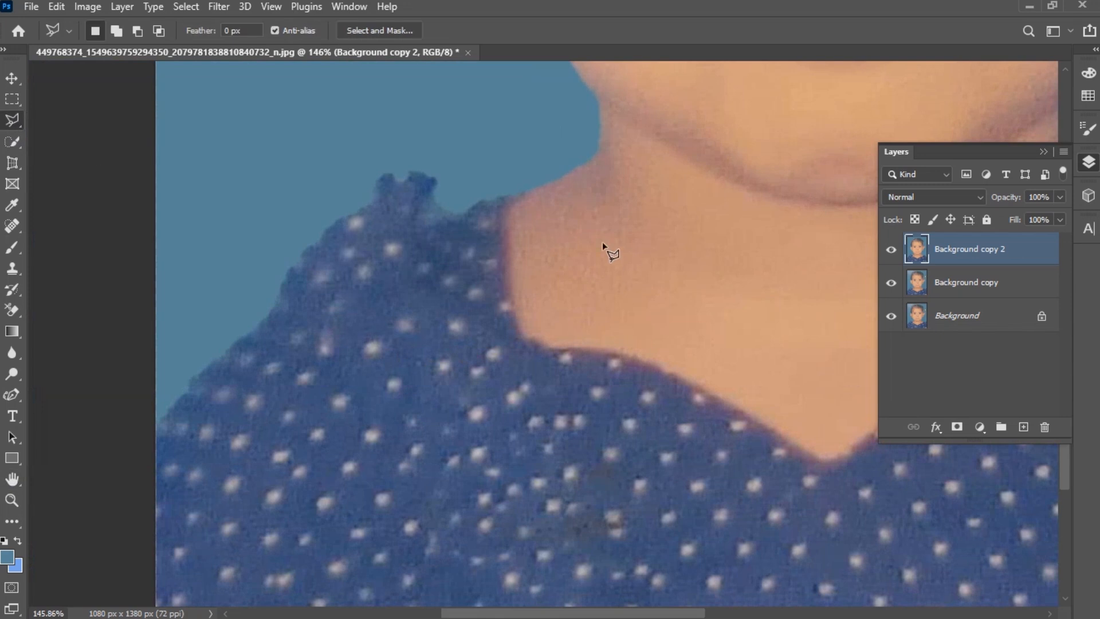
{"action": "left_click", "coordinate": [463, 213]}
{"action": "left_click", "coordinate": [255, 324]}
{"action": "left_click", "coordinate": [253, 262]}
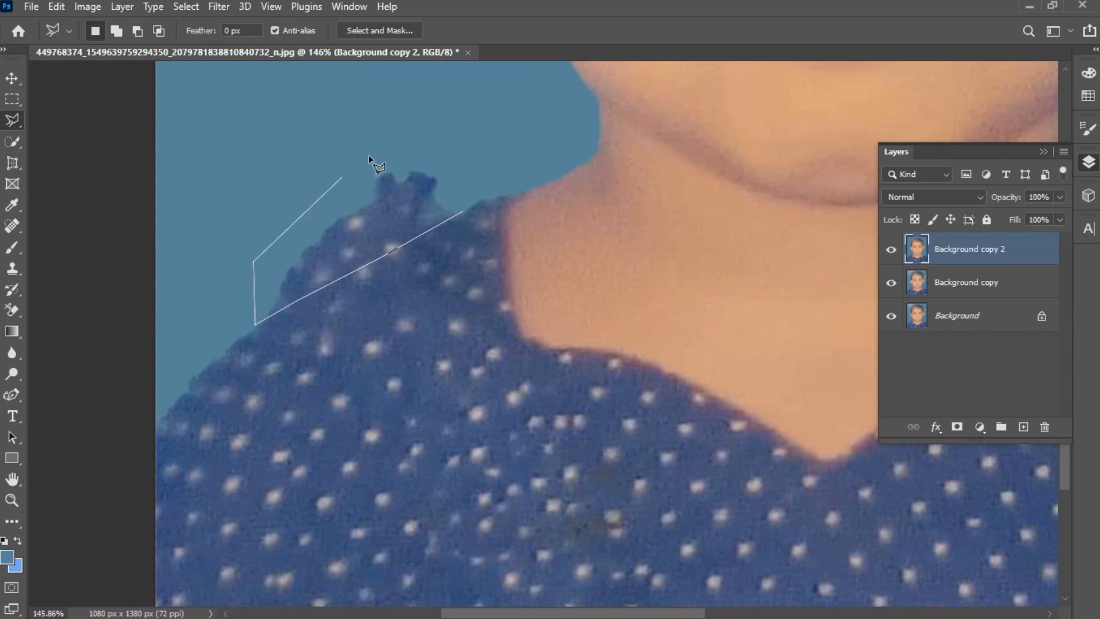
{"action": "left_click", "coordinate": [402, 127]}
{"action": "left_click", "coordinate": [467, 169]}
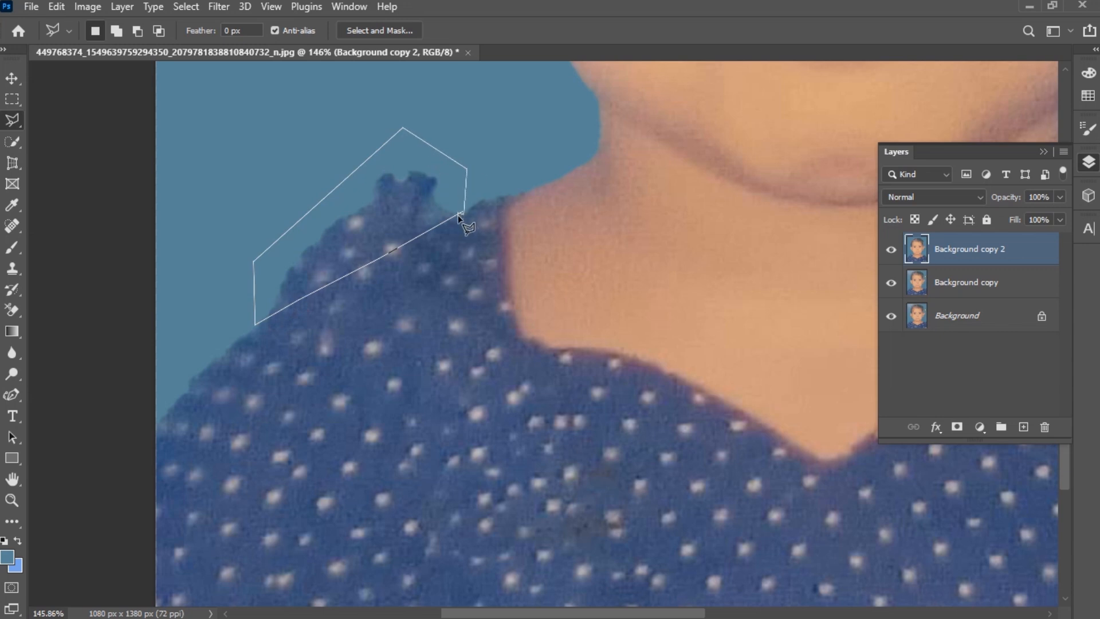
{"action": "left_click", "coordinate": [463, 214]}
{"action": "key", "text": "alt+BackSpace"}
{"action": "key", "text": "ctrl+d"}
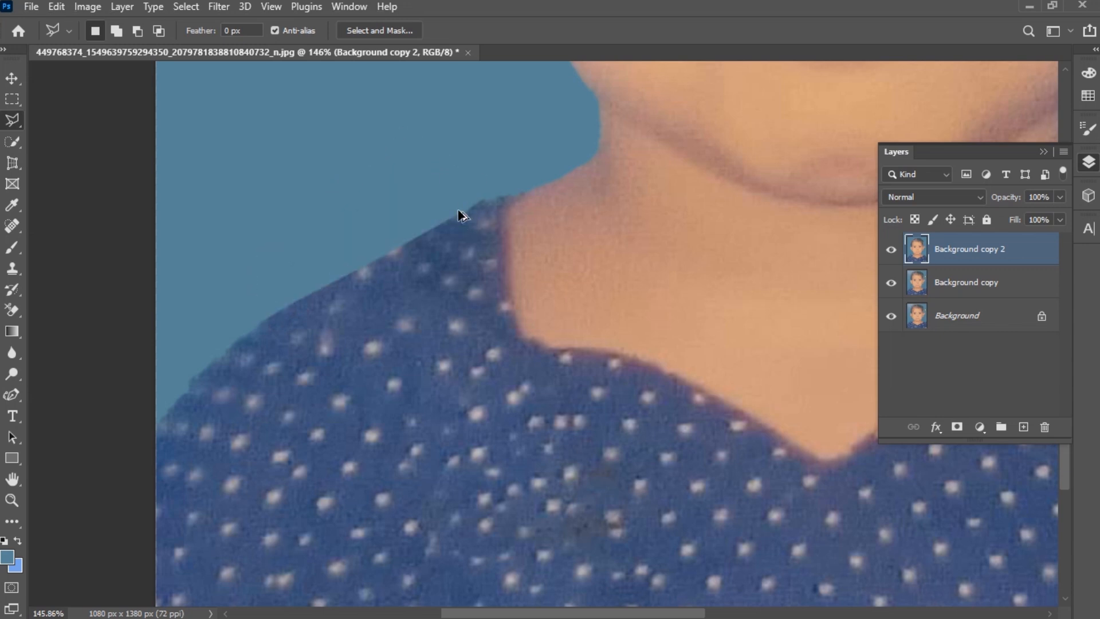
- Select a rectangular strip along the bottom edge on the Background copy layer and try to fill it
{"action": "scroll", "coordinate": [486, 215], "scroll_direction": "down", "scroll_amount": 5}
{"action": "scroll", "coordinate": [486, 215], "scroll_direction": "up", "scroll_amount": 3}
{"action": "scroll", "coordinate": [610, 263], "scroll_direction": "right", "scroll_amount": 3}
{"action": "scroll", "coordinate": [610, 263], "scroll_direction": "up", "scroll_amount": 1}
{"action": "scroll", "coordinate": [609, 263], "scroll_direction": "down", "scroll_amount": 3}
{"action": "scroll", "coordinate": [611, 263], "scroll_direction": "up", "scroll_amount": 4}
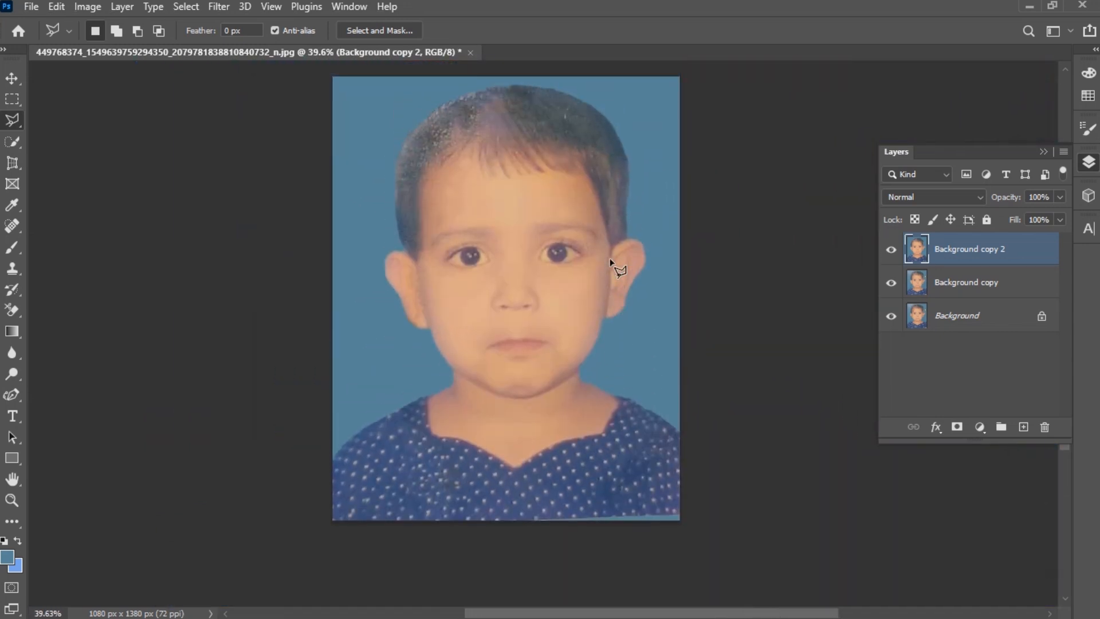
{"action": "key", "text": "m"}
{"action": "scroll", "coordinate": [616, 507], "scroll_direction": "up", "scroll_amount": 5}
{"action": "scroll", "coordinate": [616, 507], "scroll_direction": "down", "scroll_amount": 2}
{"action": "left_click_drag", "start_coordinate": [460, 409], "coordinate": [613, 471]}
{"action": "key", "text": "ctrl+d"}
{"action": "left_click_drag", "start_coordinate": [458, 416], "coordinate": [733, 467]}
{"action": "left_click", "coordinate": [974, 282]}
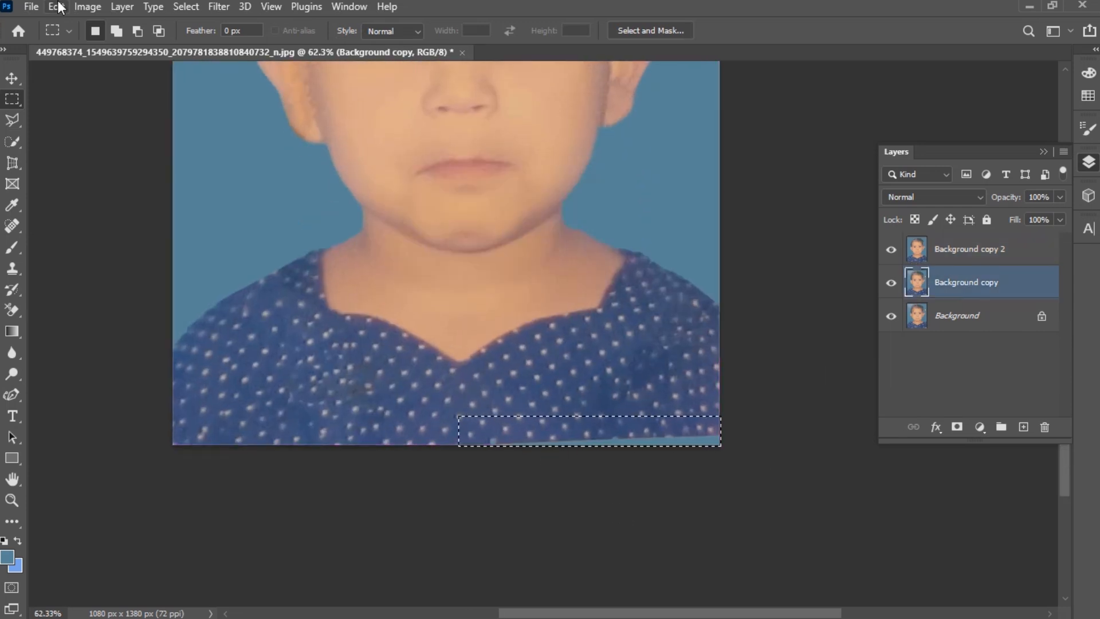
{"action": "left_click", "coordinate": [56, 6]}
{"action": "left_click", "coordinate": [106, 318]}
{"action": "left_click", "coordinate": [1065, 597]}
{"action": "key", "text": "ctrl+d"}
{"action": "scroll", "coordinate": [776, 396], "scroll_direction": "right", "scroll_amount": 1}
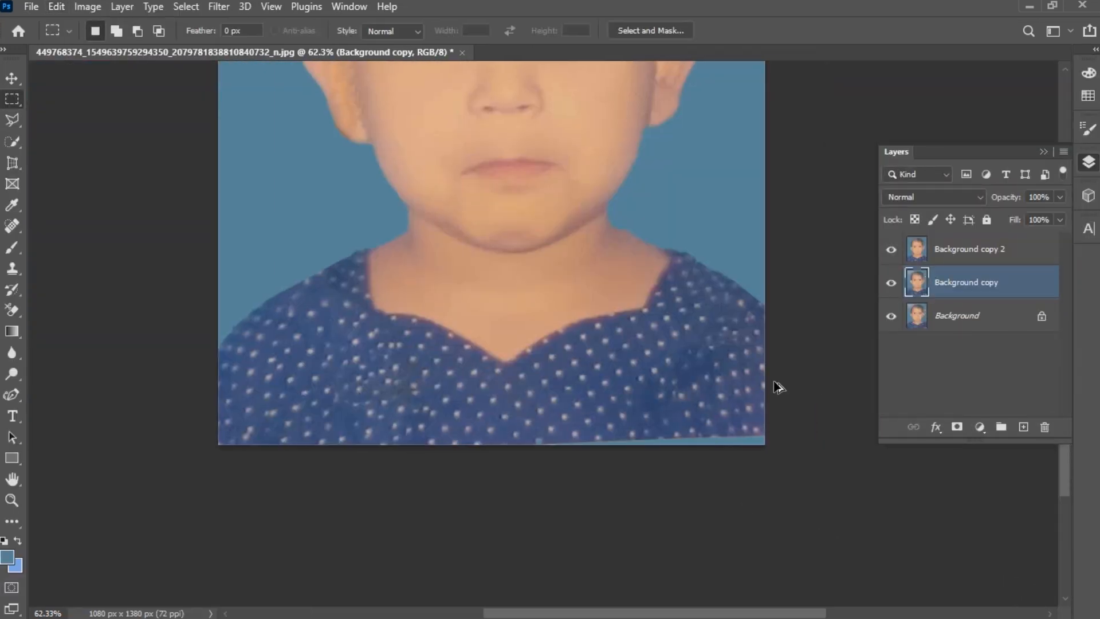
- Clone Stamp the dress pattern over the blue strip along the bottom edge on Background copy 2
{"action": "scroll", "coordinate": [745, 383], "scroll_direction": "down", "scroll_amount": 1}
{"action": "scroll", "coordinate": [745, 382], "scroll_direction": "up", "scroll_amount": 1}
{"action": "right_click", "coordinate": [12, 227]}
{"action": "left_click", "coordinate": [12, 269]}
{"action": "scroll", "coordinate": [650, 412], "scroll_direction": "up", "scroll_amount": 2}
{"action": "left_click", "coordinate": [972, 249]}
{"action": "scroll", "coordinate": [476, 420], "scroll_direction": "up", "scroll_amount": 2}
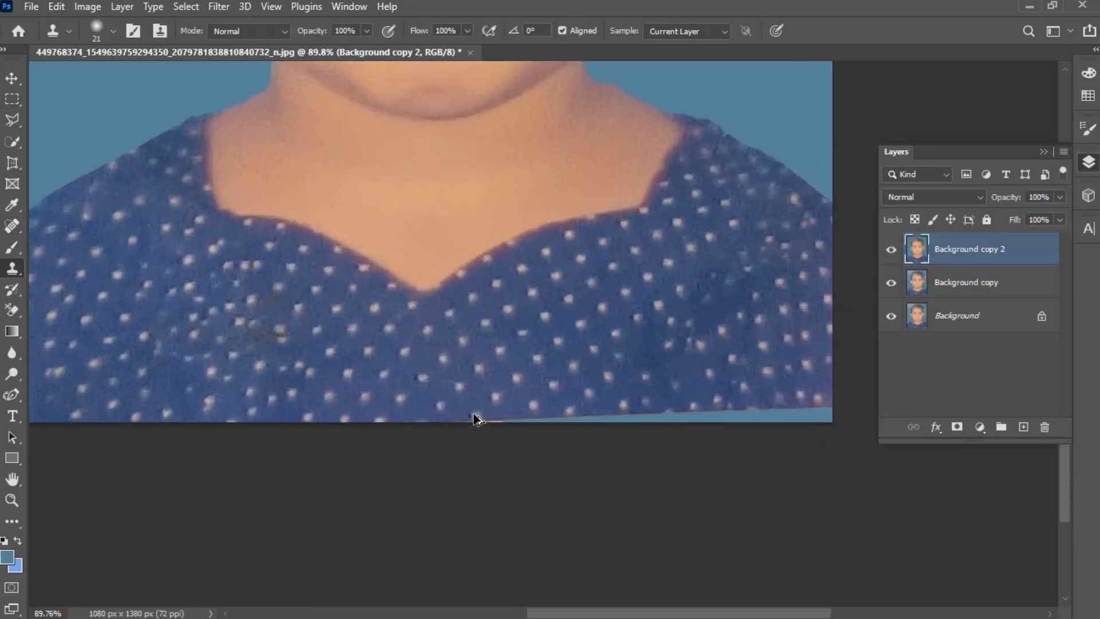
{"action": "scroll", "coordinate": [653, 395], "scroll_direction": "right", "scroll_amount": 1}
{"action": "scroll", "coordinate": [653, 395], "scroll_direction": "right", "scroll_amount": 1}
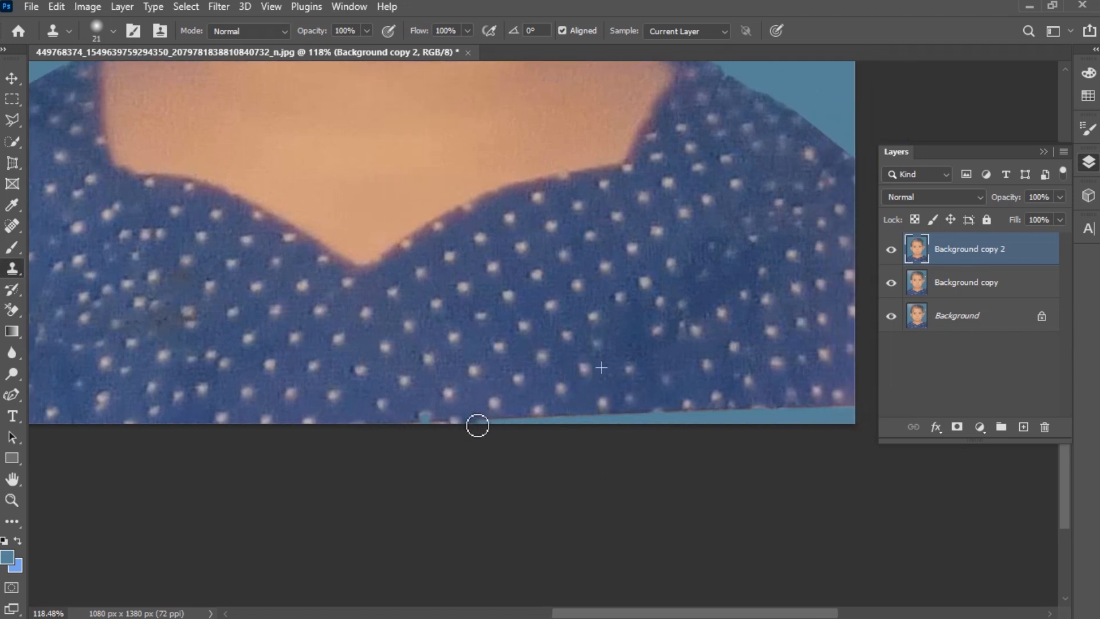
{"action": "mouse_move", "coordinate": [478, 425]}
{"action": "left_mouse_down"}
{"action": "mouse_move", "coordinate": [794, 430]}
{"action": "mouse_move", "coordinate": [558, 426]}
{"action": "mouse_move", "coordinate": [652, 424]}
{"action": "mouse_move", "coordinate": [619, 421]}
{"action": "left_mouse_up"}
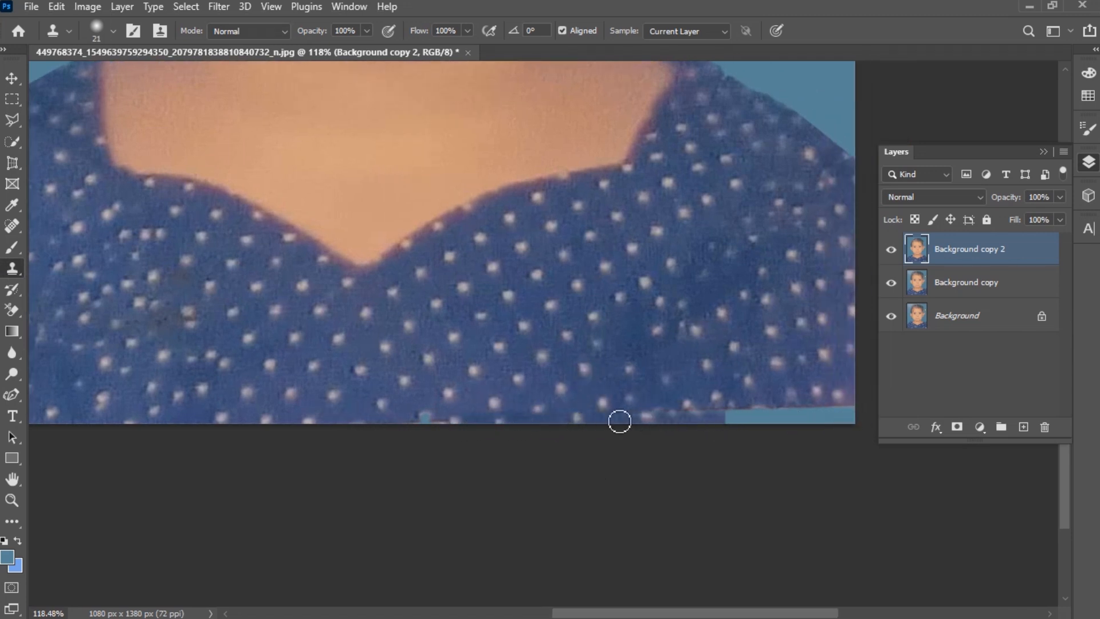
{"action": "mouse_move", "coordinate": [393, 423]}
{"action": "left_mouse_down"}
{"action": "mouse_move", "coordinate": [572, 435]}
{"action": "mouse_move", "coordinate": [862, 425]}
{"action": "mouse_move", "coordinate": [697, 424]}
{"action": "left_mouse_up"}
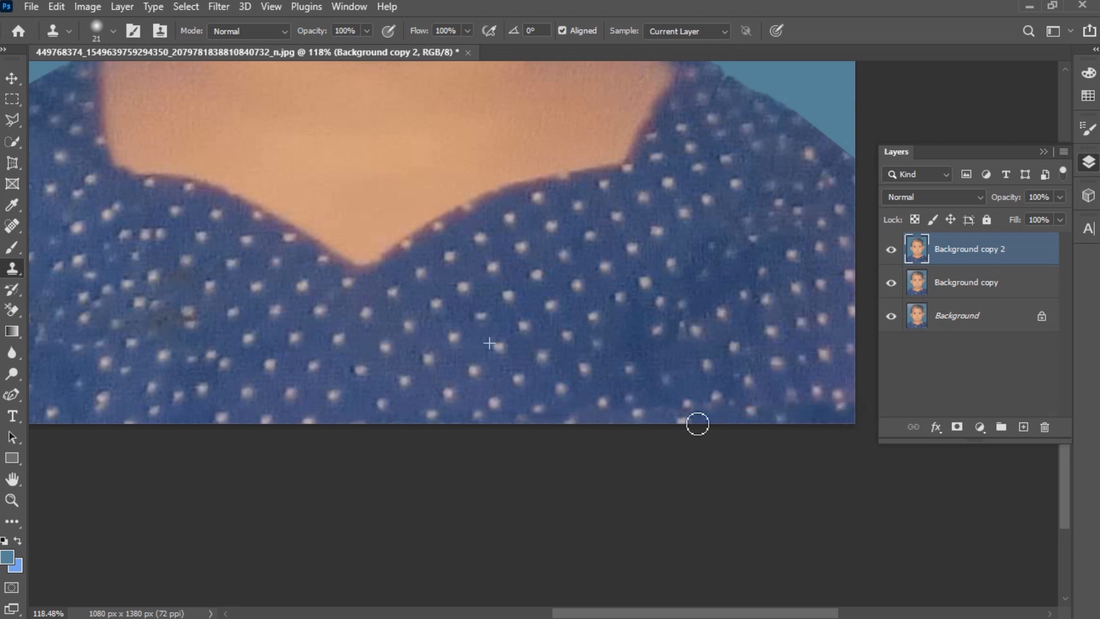
- Duplicate the Background copy 2 layer
{"action": "scroll", "coordinate": [427, 401], "scroll_direction": "down", "scroll_amount": 4}
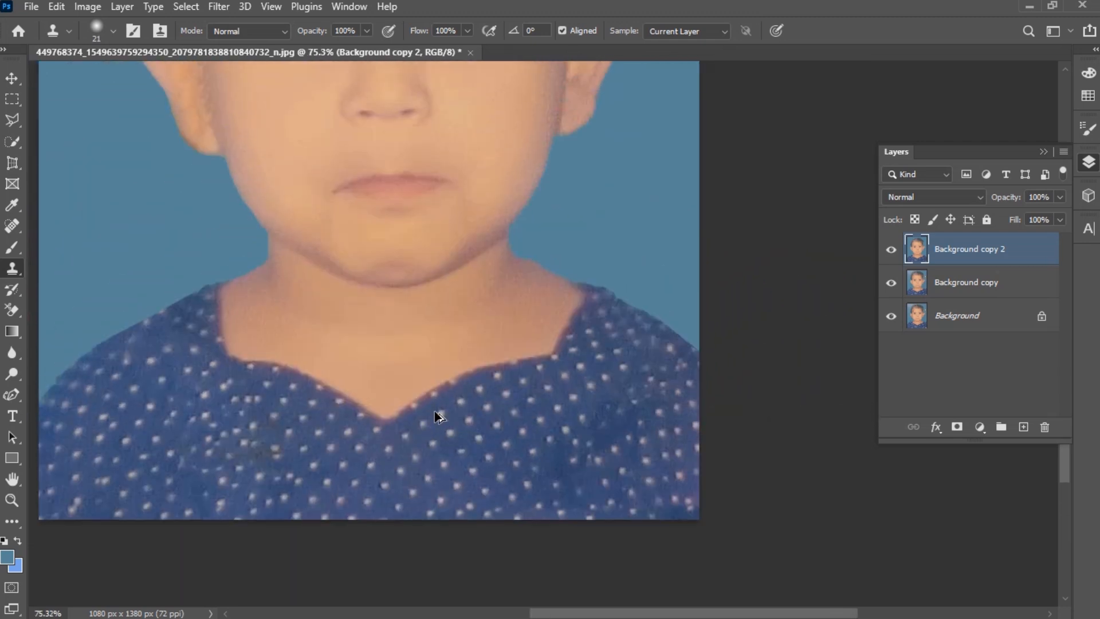
{"action": "scroll", "coordinate": [503, 420], "scroll_direction": "down", "scroll_amount": 1}
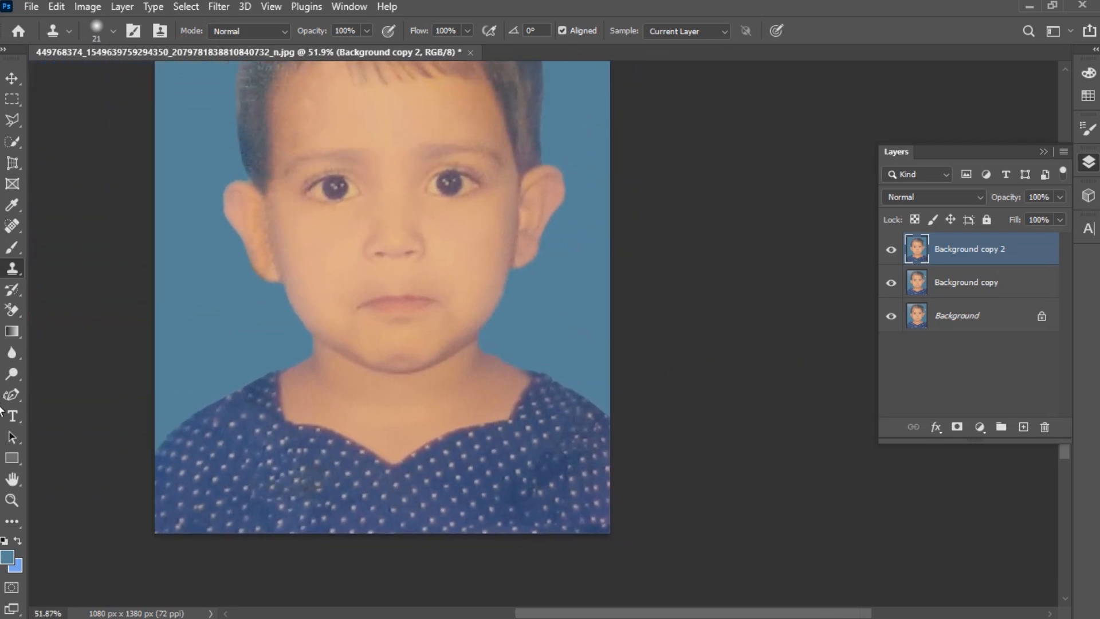
{"action": "left_click", "coordinate": [12, 479]}
{"action": "left_click_drag", "start_coordinate": [284, 346], "coordinate": [424, 423]}
{"action": "scroll", "coordinate": [425, 423], "scroll_direction": "down", "scroll_amount": 2}
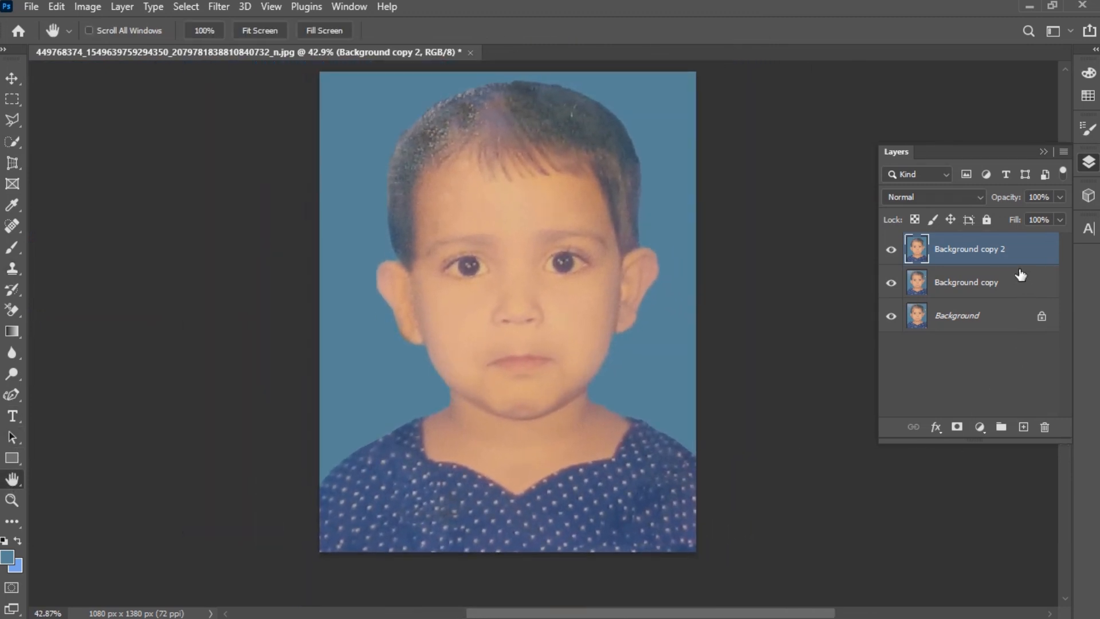
{"action": "left_click_drag", "start_coordinate": [996, 250], "coordinate": [1024, 427]}
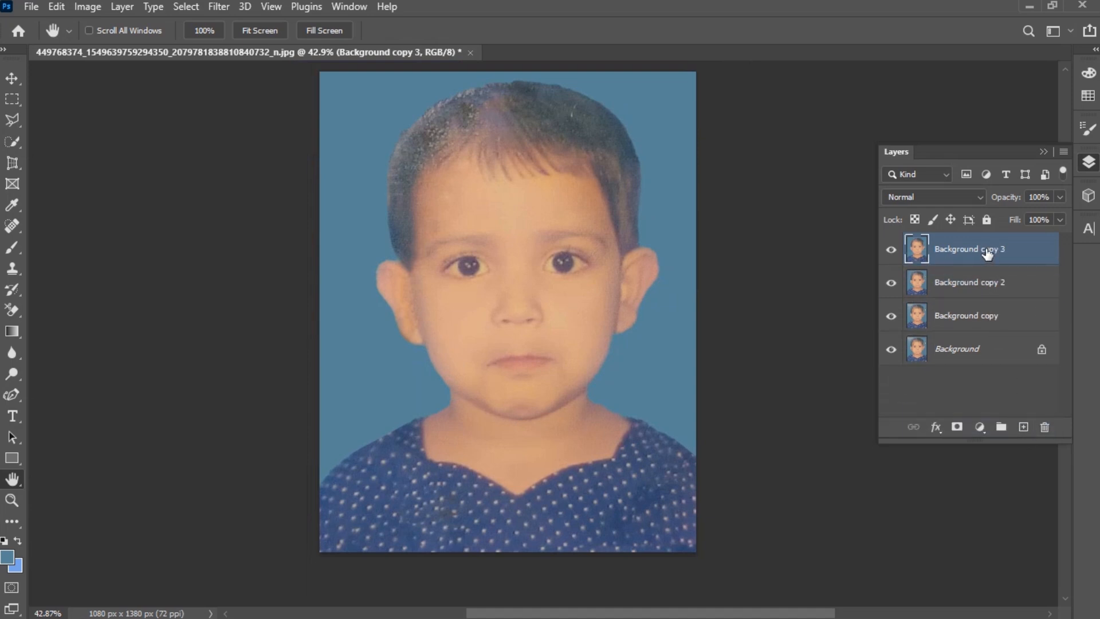
- Rename the layers: top copy to Dress, Background copy to Clean, and Background copy 2 to Background
{"action": "double_click", "coordinate": [986, 250]}
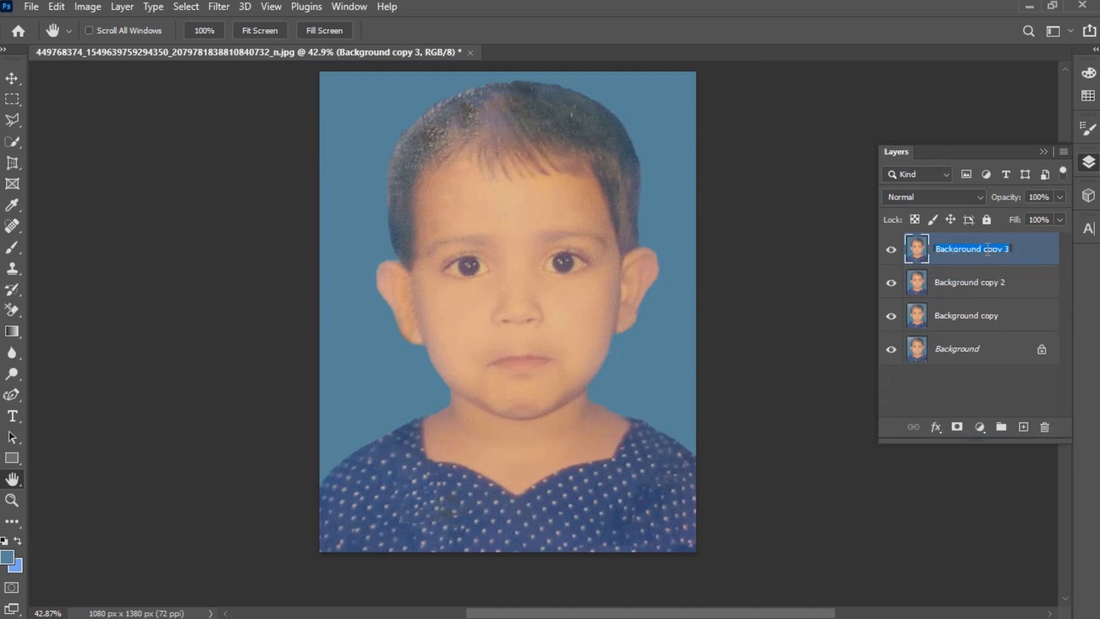
{"action": "type", "text": "Dress"}
{"action": "key", "text": "Return"}
{"action": "double_click", "coordinate": [979, 316]}
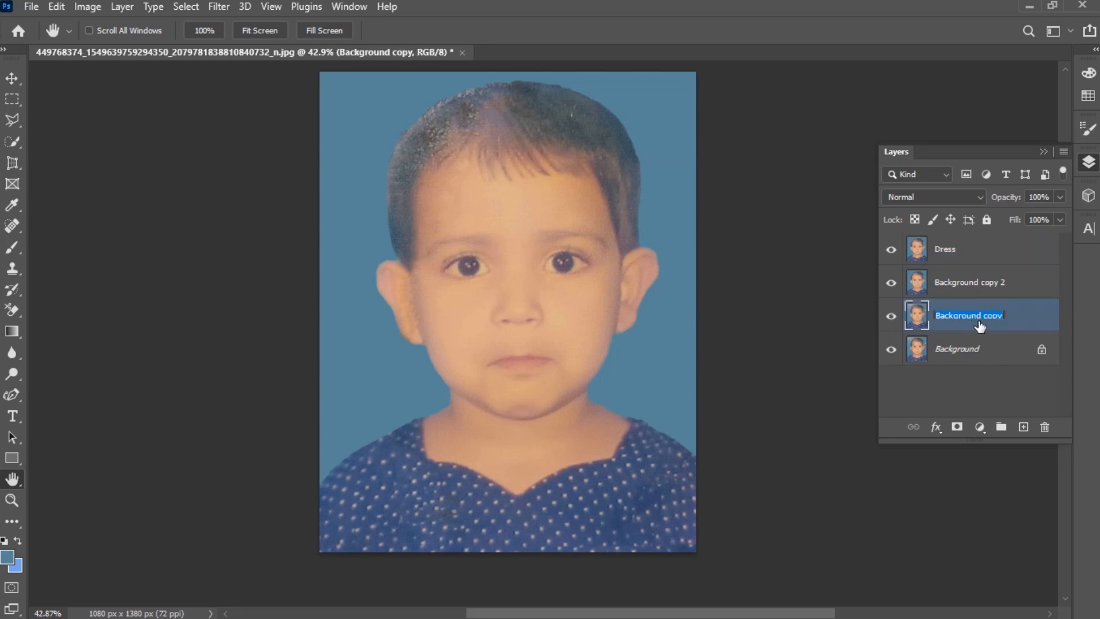
{"action": "type", "text": "Clean"}
{"action": "key", "text": "Return"}
{"action": "double_click", "coordinate": [994, 283]}
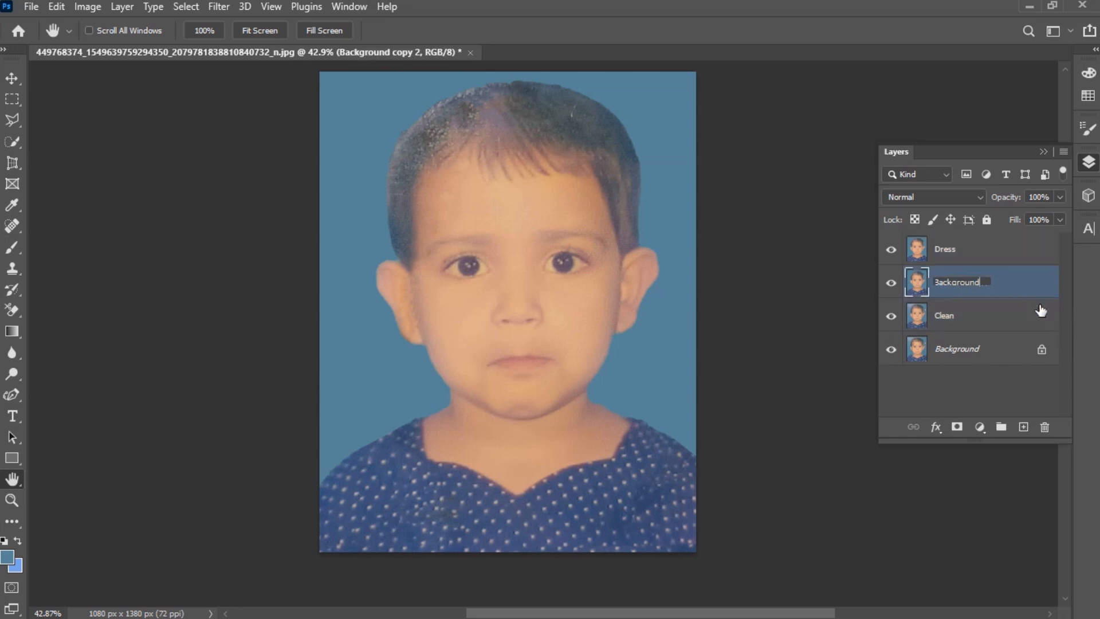
{"action": "key", "text": "Return"}
- Select the dress with the Quick Selection tool, refining the neckline edge with a smaller brush
{"action": "scroll", "coordinate": [633, 390], "scroll_direction": "up", "scroll_amount": 2}
{"action": "scroll", "coordinate": [659, 396], "scroll_direction": "down", "scroll_amount": 1}
{"action": "right_click", "coordinate": [13, 141]}
{"action": "left_click", "coordinate": [66, 158]}
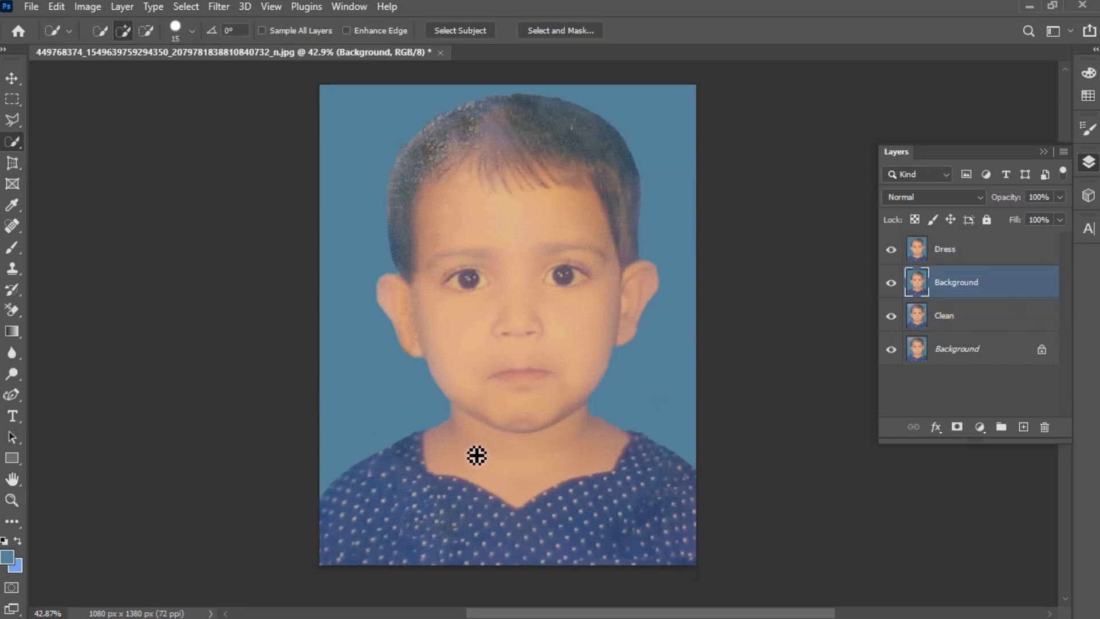
{"action": "scroll", "coordinate": [476, 455], "scroll_direction": "up", "scroll_amount": 4}
{"action": "mouse_move", "coordinate": [398, 427]}
{"action": "left_mouse_down"}
{"action": "mouse_move", "coordinate": [427, 477]}
{"action": "mouse_move", "coordinate": [573, 494]}
{"action": "mouse_move", "coordinate": [708, 489]}
{"action": "left_mouse_up"}
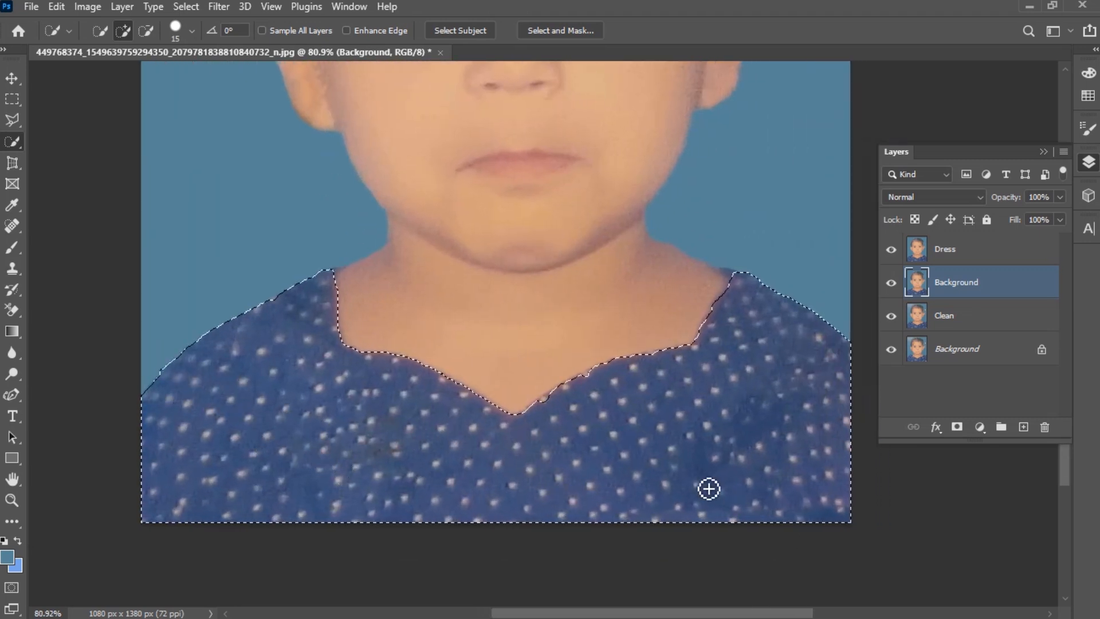
{"action": "scroll", "coordinate": [732, 445], "scroll_direction": "up", "scroll_amount": 3}
{"action": "key", "text": "bracketleft"}
{"action": "key", "text": "bracketleft"}
{"action": "left_click_drag", "start_coordinate": [675, 218], "coordinate": [679, 227]}
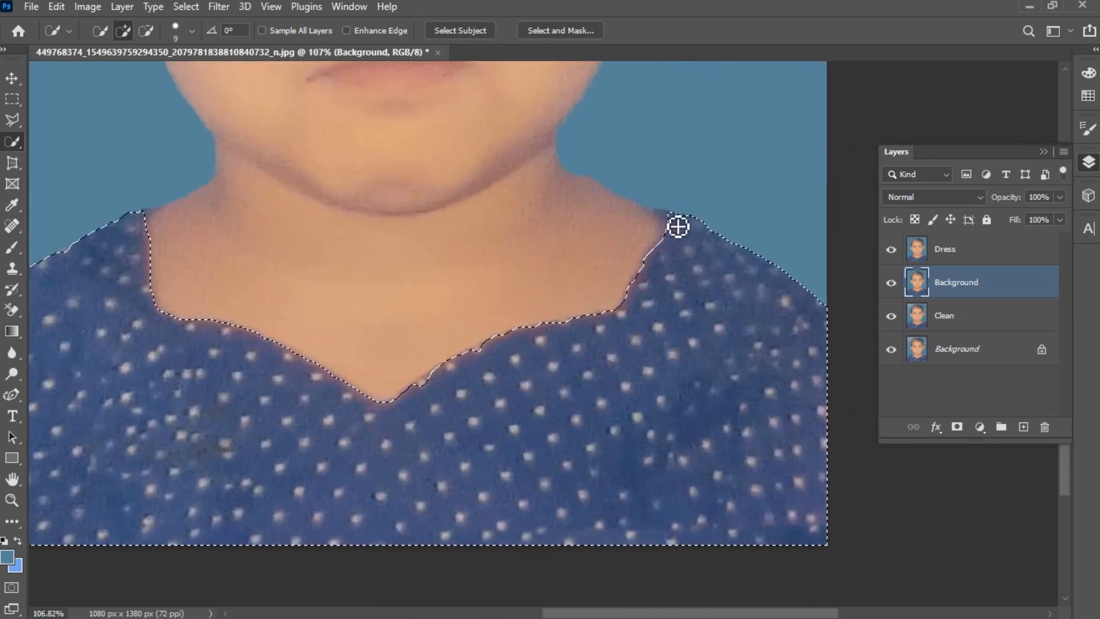
{"action": "scroll", "coordinate": [213, 285], "scroll_direction": "left", "scroll_amount": 3}
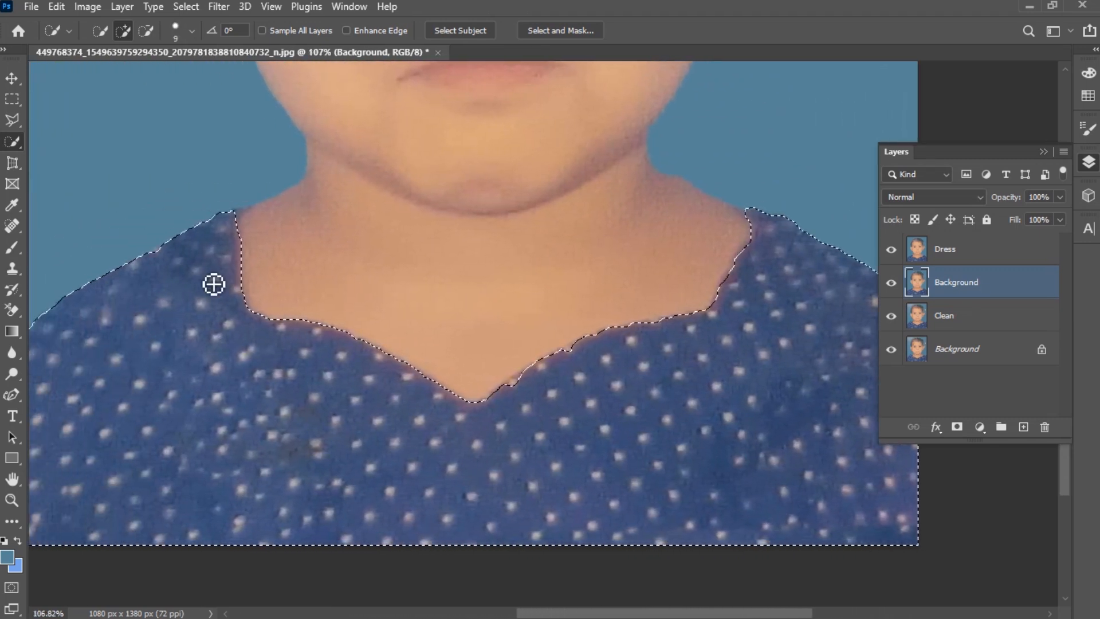
{"action": "key", "text": "alt"}
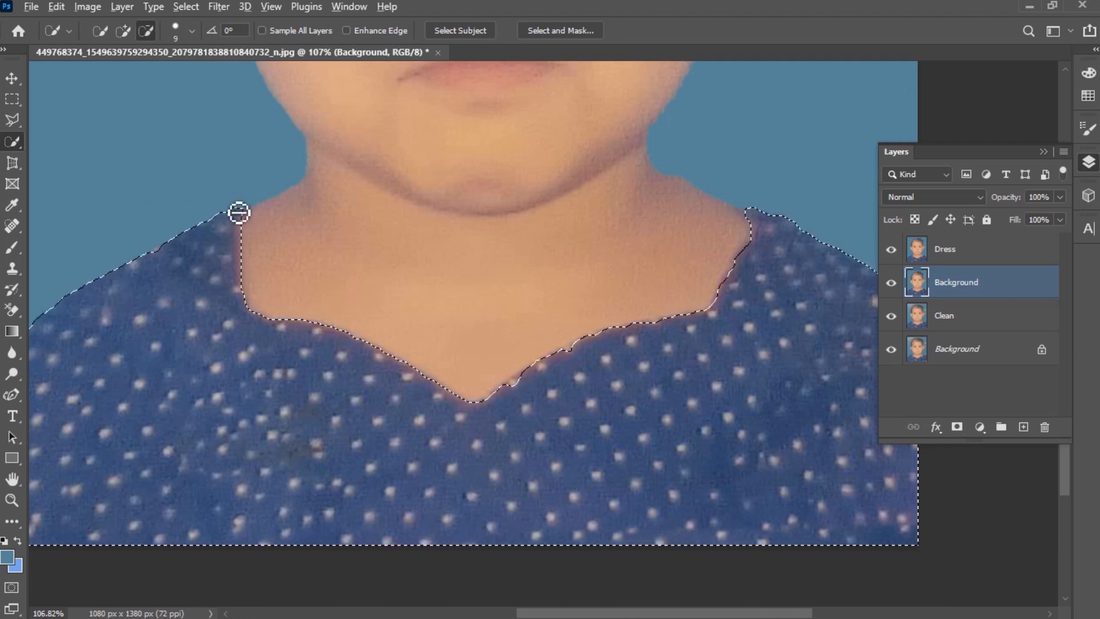
- Convert the Dress layer to a Smart Object
{"action": "scroll", "coordinate": [417, 289], "scroll_direction": "down", "scroll_amount": 4}
{"action": "left_click", "coordinate": [970, 252]}
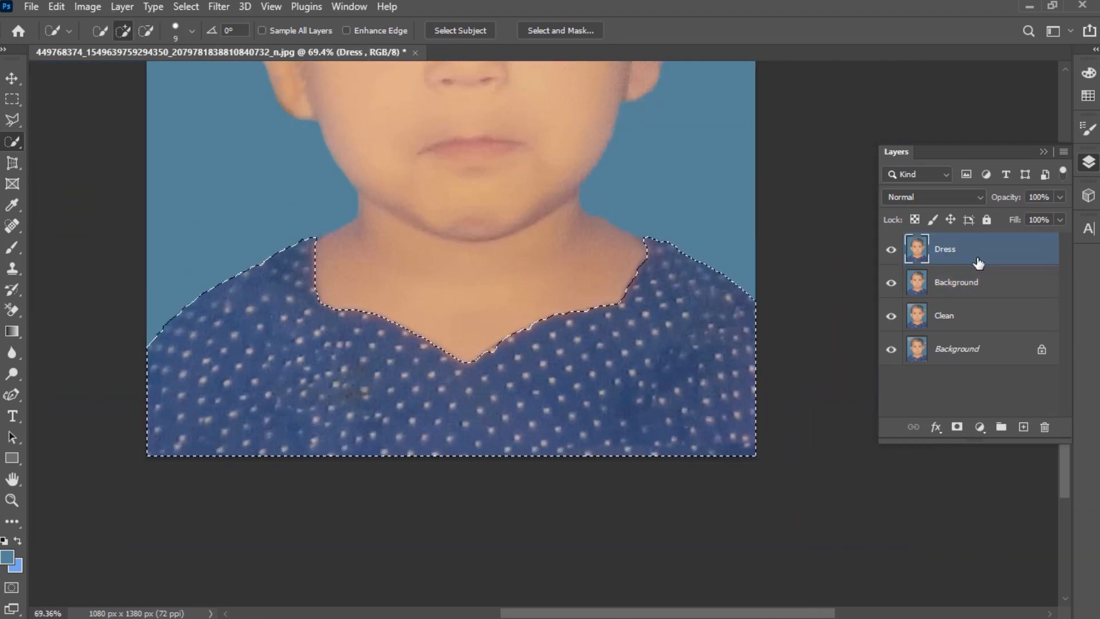
{"action": "right_click", "coordinate": [977, 258]}
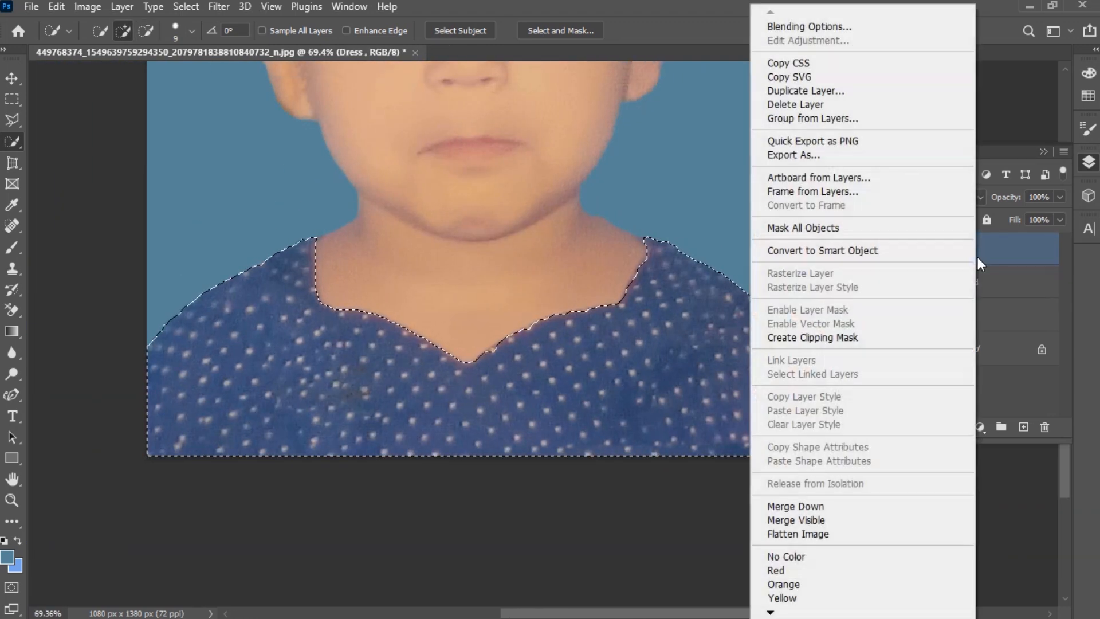
{"action": "left_click", "coordinate": [808, 256]}
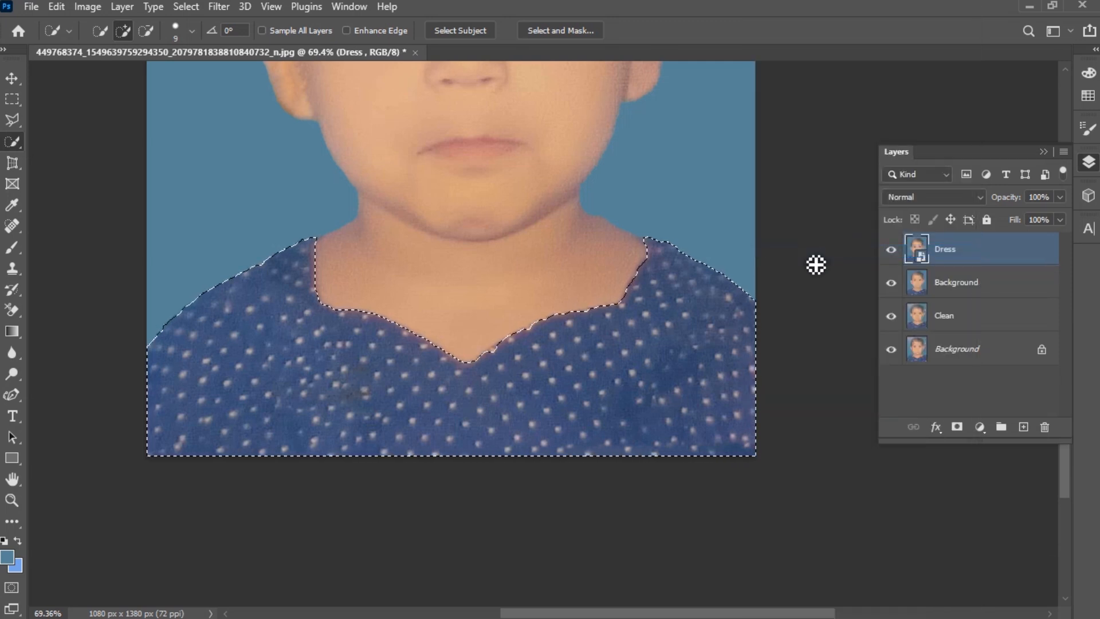
- Open the Camera Raw Filter on the Dress layer
{"action": "left_click", "coordinate": [219, 8]}
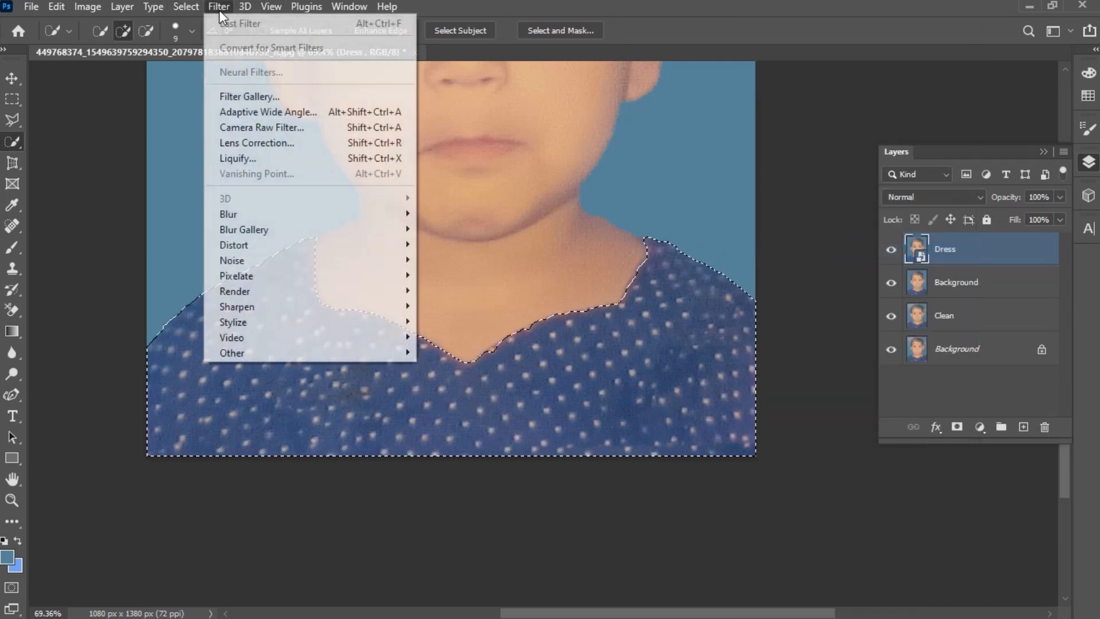
{"action": "left_click", "coordinate": [267, 127]}
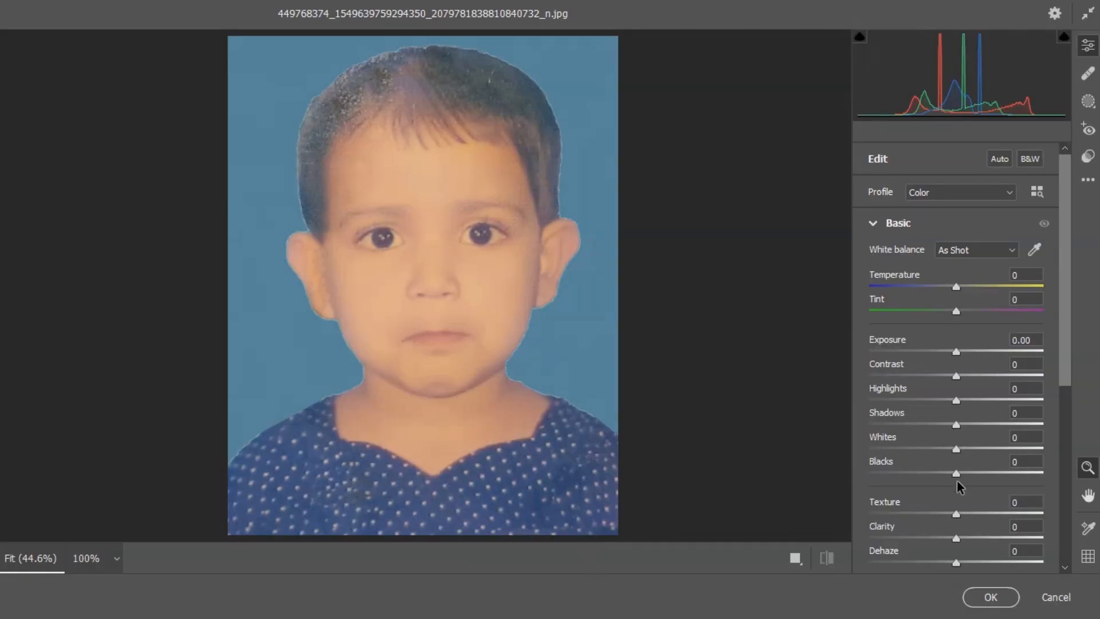
{"action": "scroll", "coordinate": [1064, 338], "scroll_direction": "down", "scroll_amount": 3}
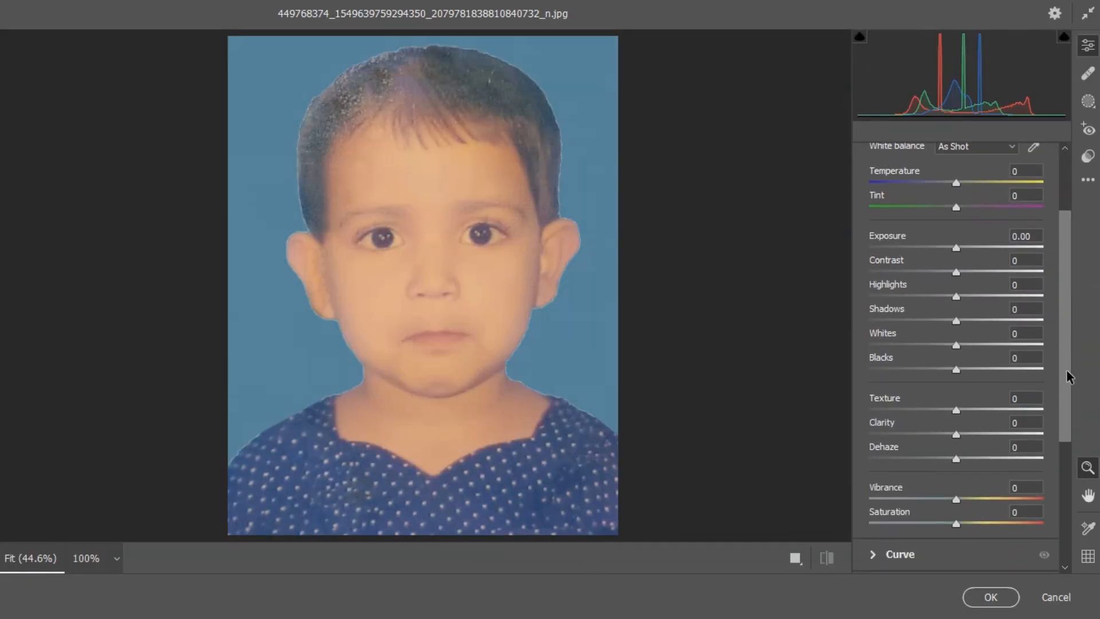
- In Camera Raw, raise Contrast to +51 and lower Whites to -26 and Blacks to -36 for the dress
{"action": "left_click_drag", "start_coordinate": [959, 273], "coordinate": [1001, 272]}
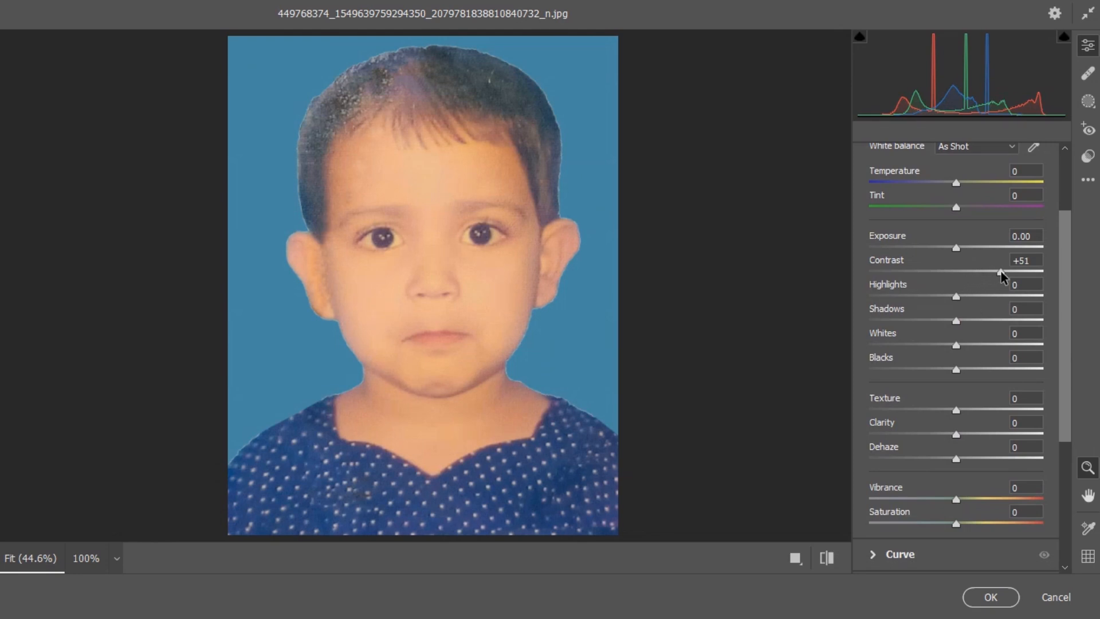
{"action": "left_click_drag", "start_coordinate": [957, 345], "coordinate": [926, 369]}
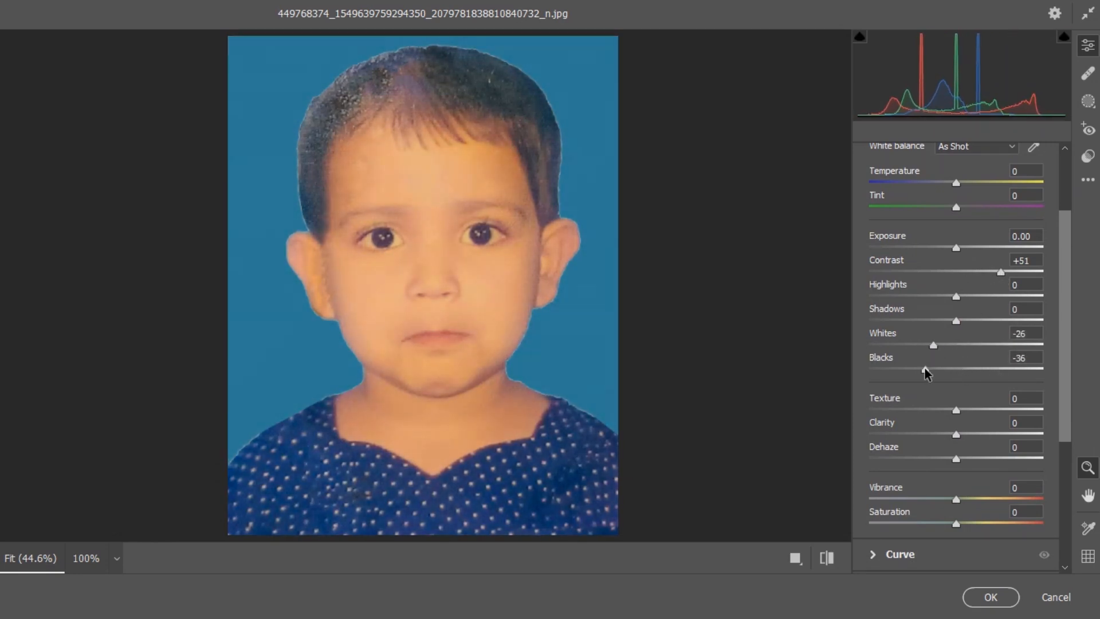
- Set Dehaze to +24 and Vibrance to +2, and reduce Contrast to +24, comparing before and after
{"action": "scroll", "coordinate": [962, 446], "scroll_direction": "down", "scroll_amount": 2}
{"action": "mouse_move", "coordinate": [957, 446]}
{"action": "left_mouse_down"}
{"action": "mouse_move", "coordinate": [993, 446]}
{"action": "mouse_move", "coordinate": [924, 442]}
{"action": "mouse_move", "coordinate": [957, 445]}
{"action": "left_mouse_up"}
{"action": "left_click_drag", "start_coordinate": [957, 407], "coordinate": [991, 412]}
{"action": "left_click_drag", "start_coordinate": [988, 220], "coordinate": [977, 221]}
{"action": "left_click", "coordinate": [827, 558]}
{"action": "left_click", "coordinate": [827, 558]}
- Lower Blacks to -48 and apply the Camera Raw Filter to the Dress layer
{"action": "scroll", "coordinate": [1021, 410], "scroll_direction": "down", "scroll_amount": 3}
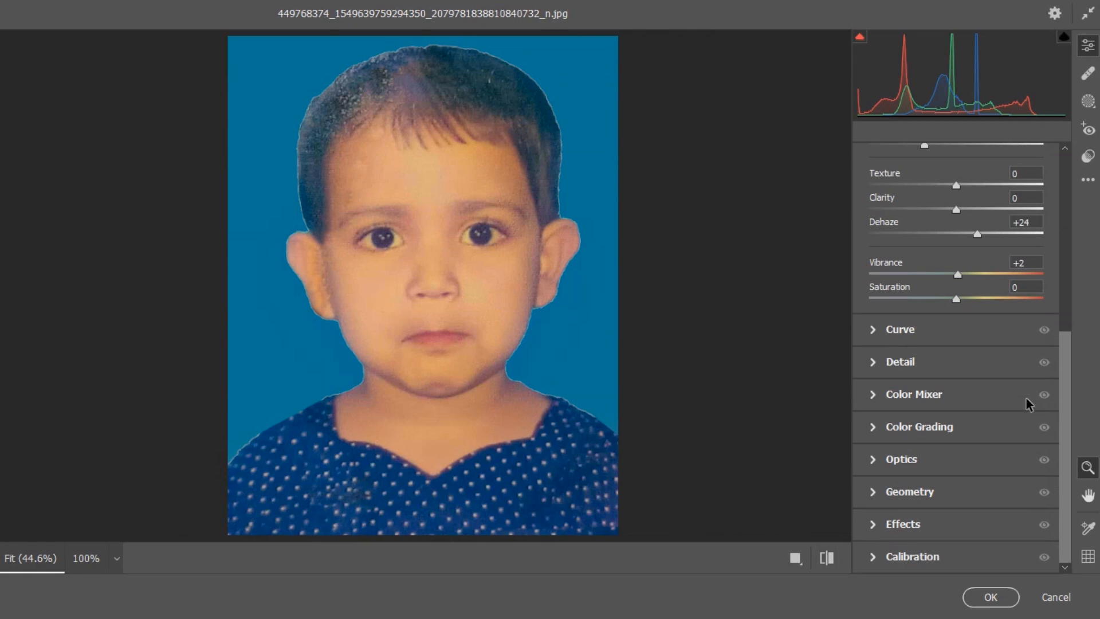
{"action": "scroll", "coordinate": [1026, 397], "scroll_direction": "up", "scroll_amount": 5}
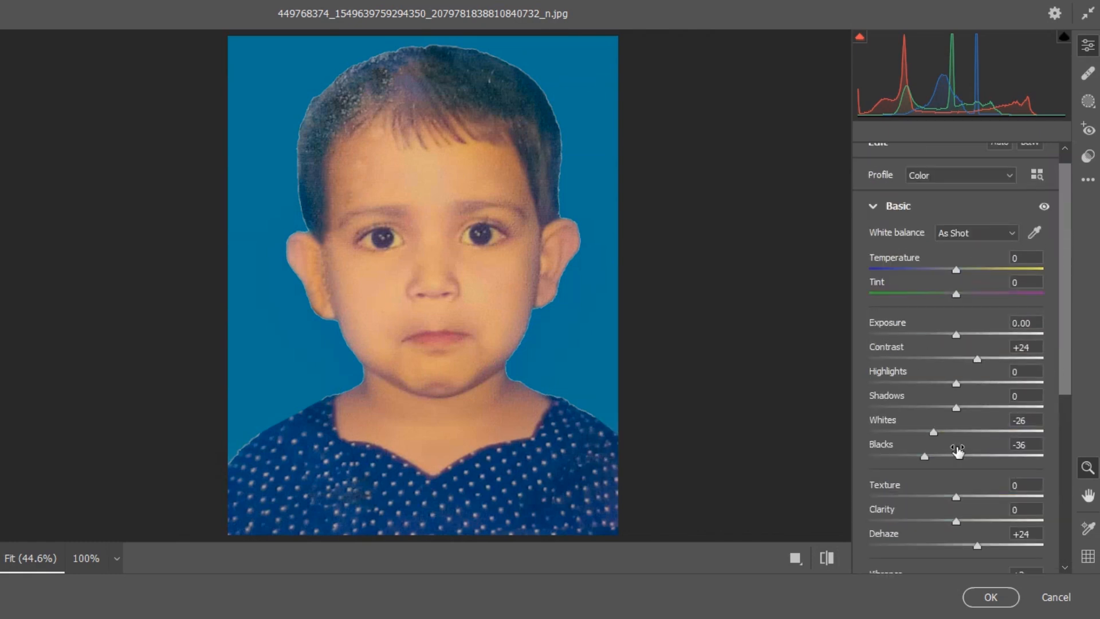
{"action": "mouse_move", "coordinate": [924, 458]}
{"action": "left_mouse_down"}
{"action": "mouse_move", "coordinate": [994, 461]}
{"action": "mouse_move", "coordinate": [845, 460]}
{"action": "mouse_move", "coordinate": [914, 459]}
{"action": "left_mouse_up"}
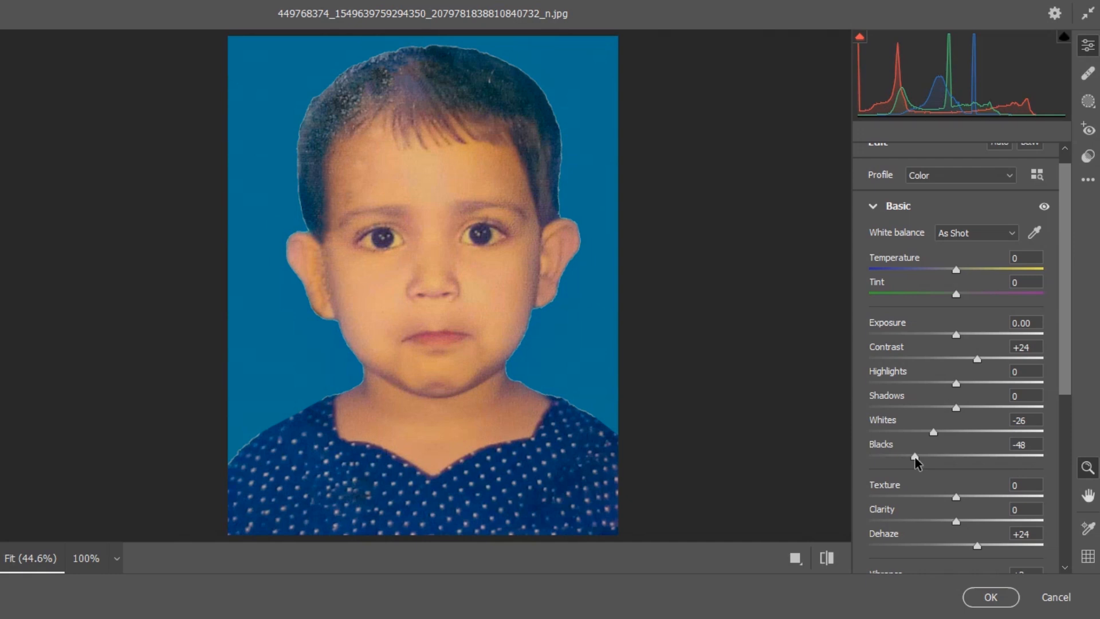
{"action": "left_click", "coordinate": [983, 596]}
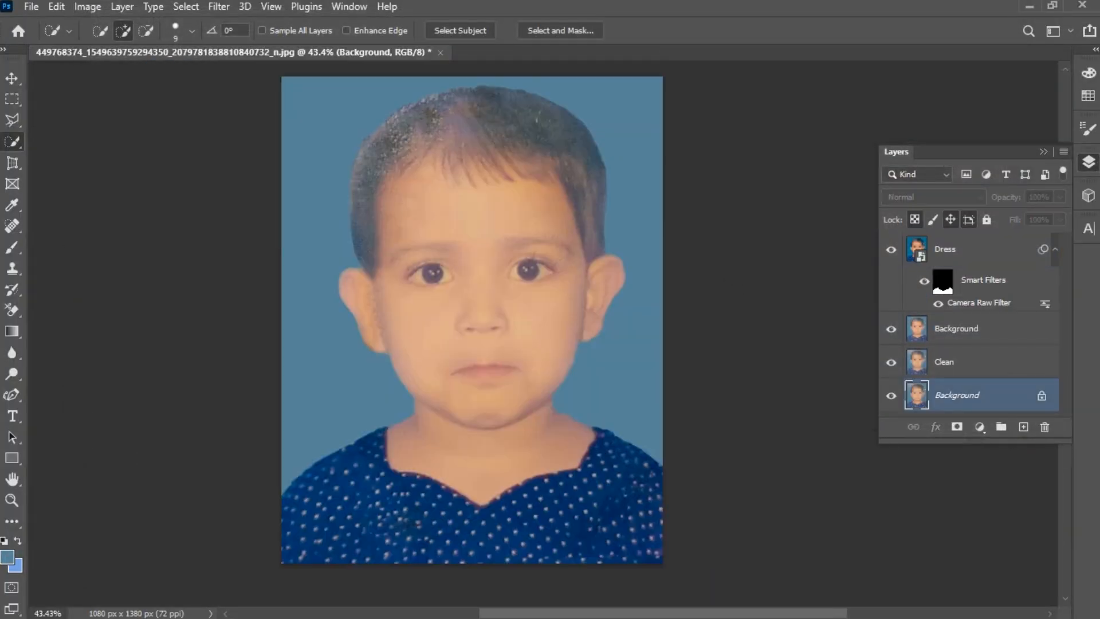
- Save a JPEG copy of the restored image to the Desktop
{"action": "left_click", "coordinate": [31, 6]}
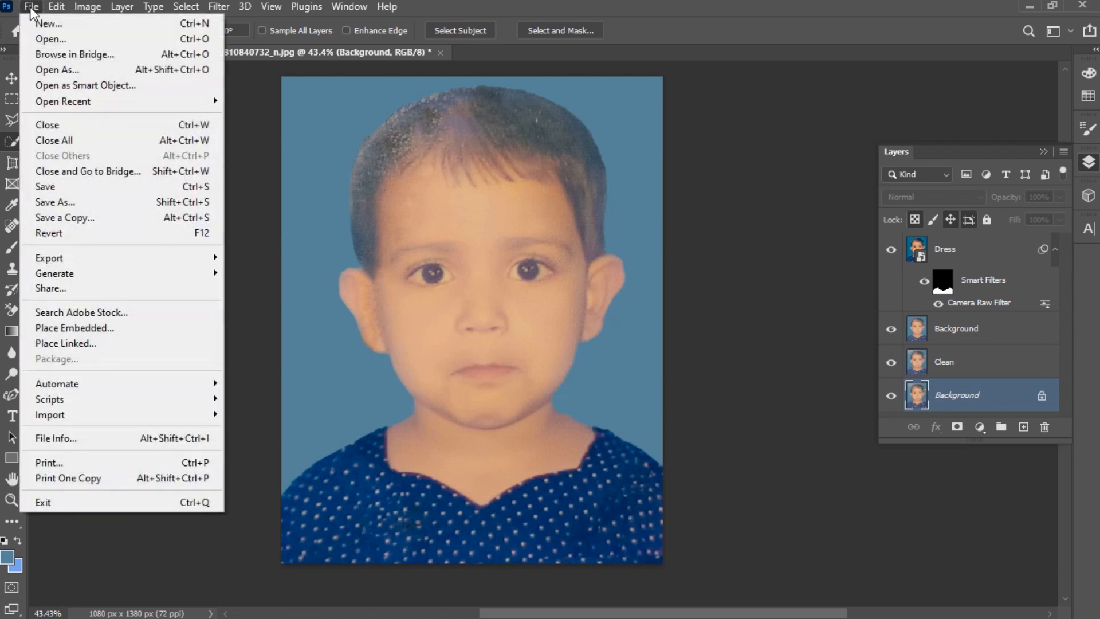
{"action": "left_click", "coordinate": [95, 224]}
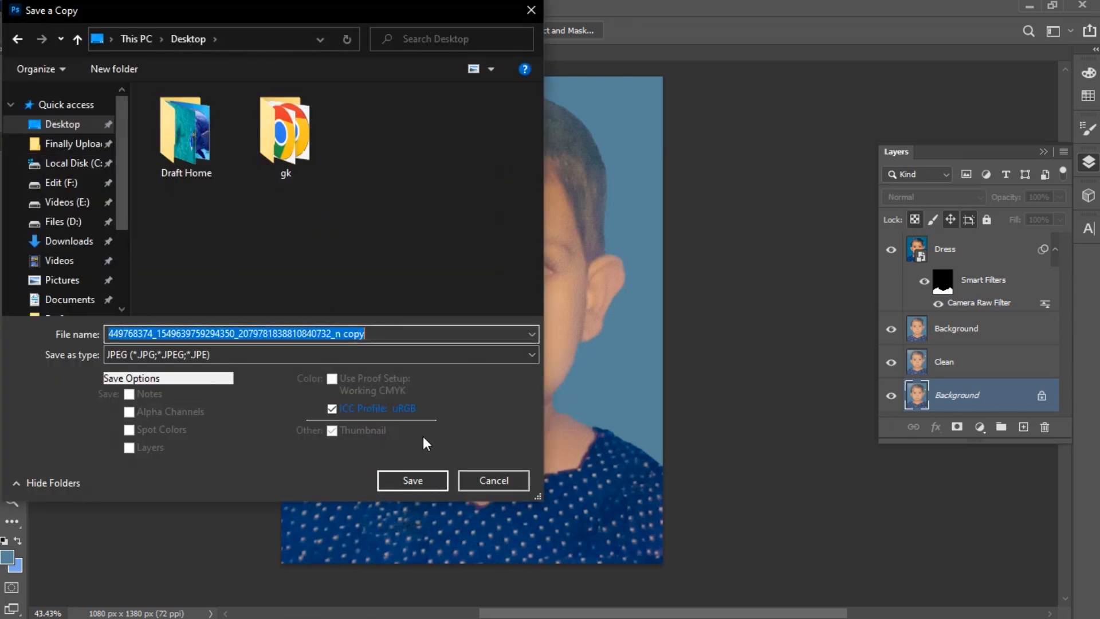
{"action": "left_click", "coordinate": [413, 480]}
- Switch to the online Photo Enhancer in the browser and upload the saved copy
{"action": "left_click", "coordinate": [636, 126]}
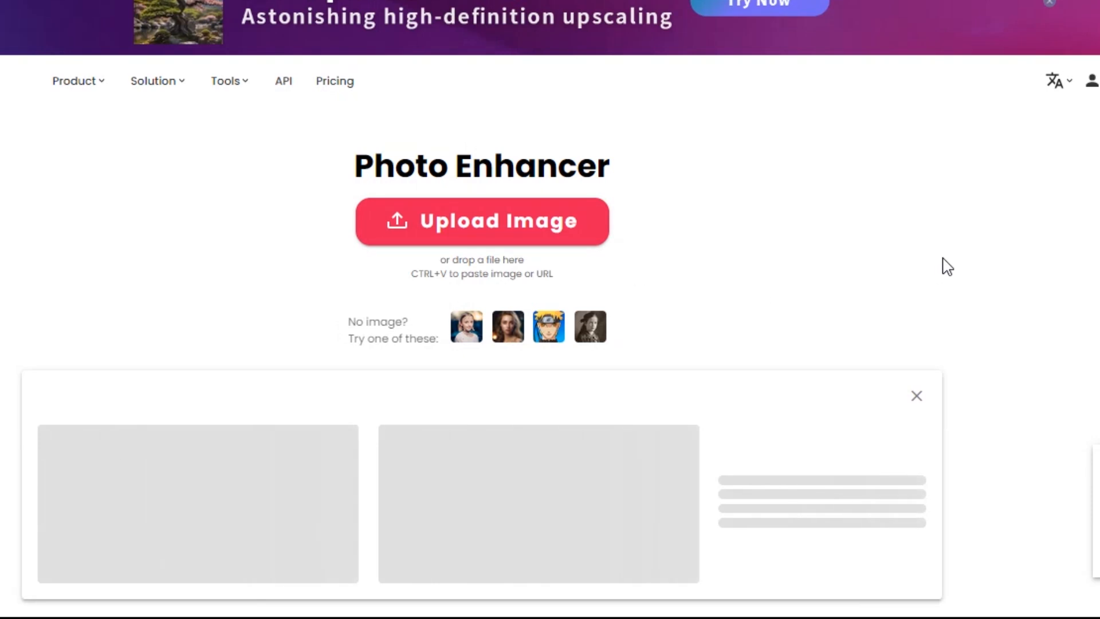
{"action": "scroll", "coordinate": [944, 262], "scroll_direction": "down", "scroll_amount": 4}
{"action": "left_click", "coordinate": [1049, 3]}
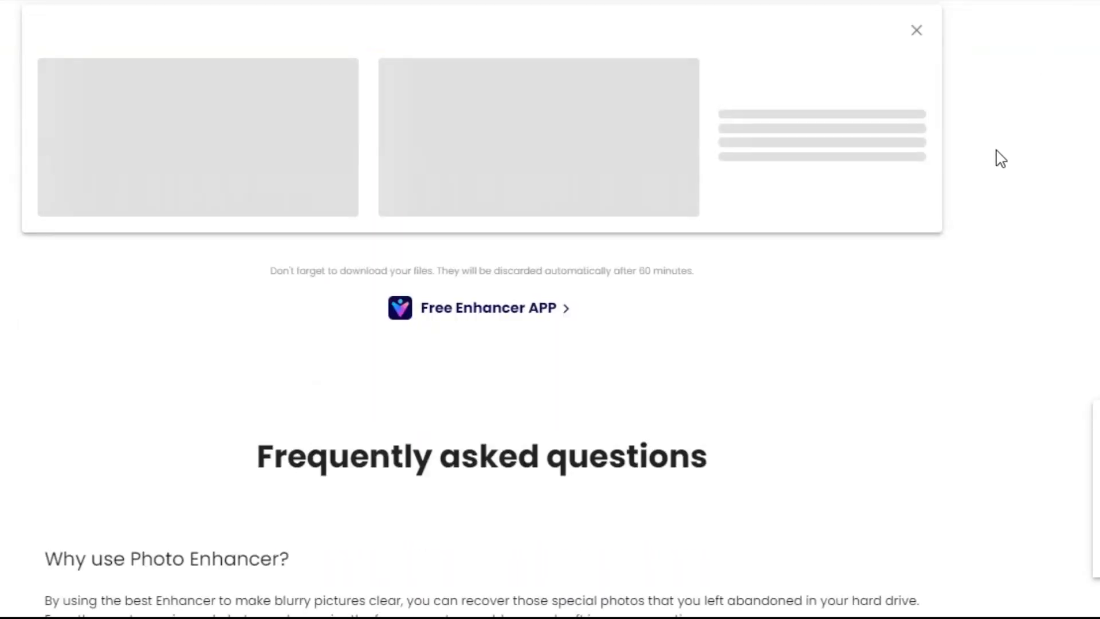
{"action": "scroll", "coordinate": [997, 151], "scroll_direction": "up", "scroll_amount": 4}
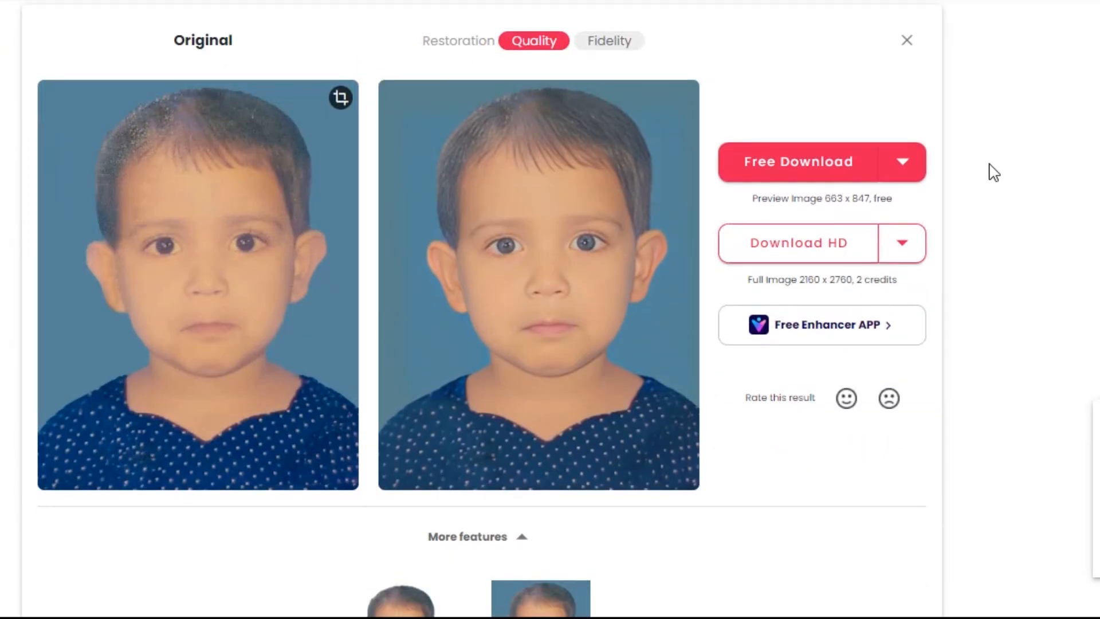
- Switch the enhancement mode to Fidelity and choose JPG as the free download format
{"action": "left_click", "coordinate": [594, 42]}
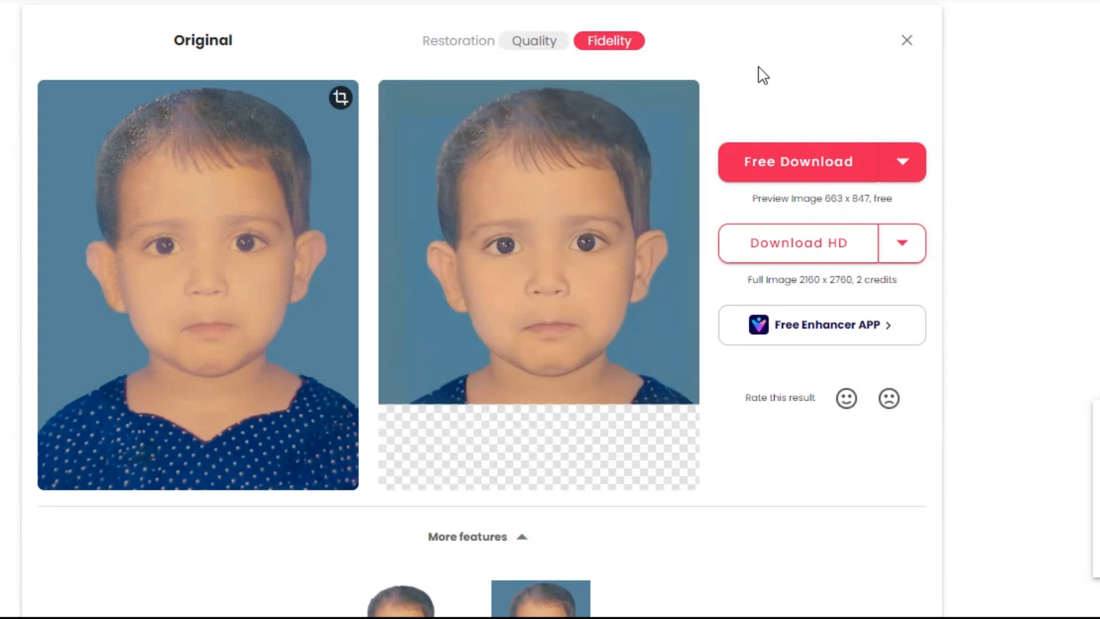
{"action": "left_click", "coordinate": [901, 162]}
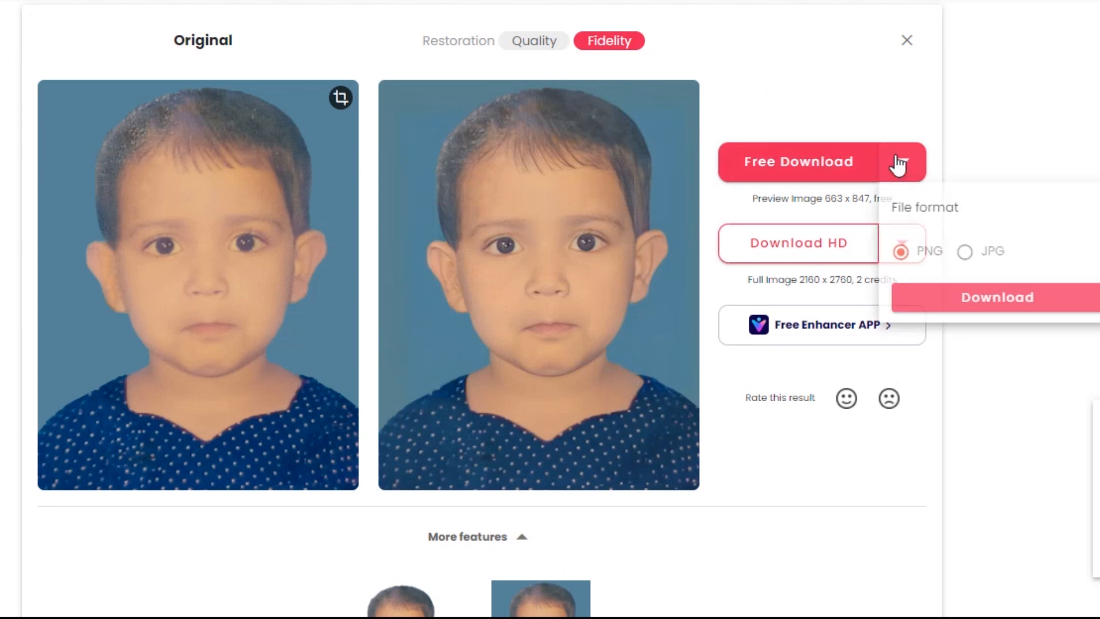
{"action": "left_click", "coordinate": [967, 252]}
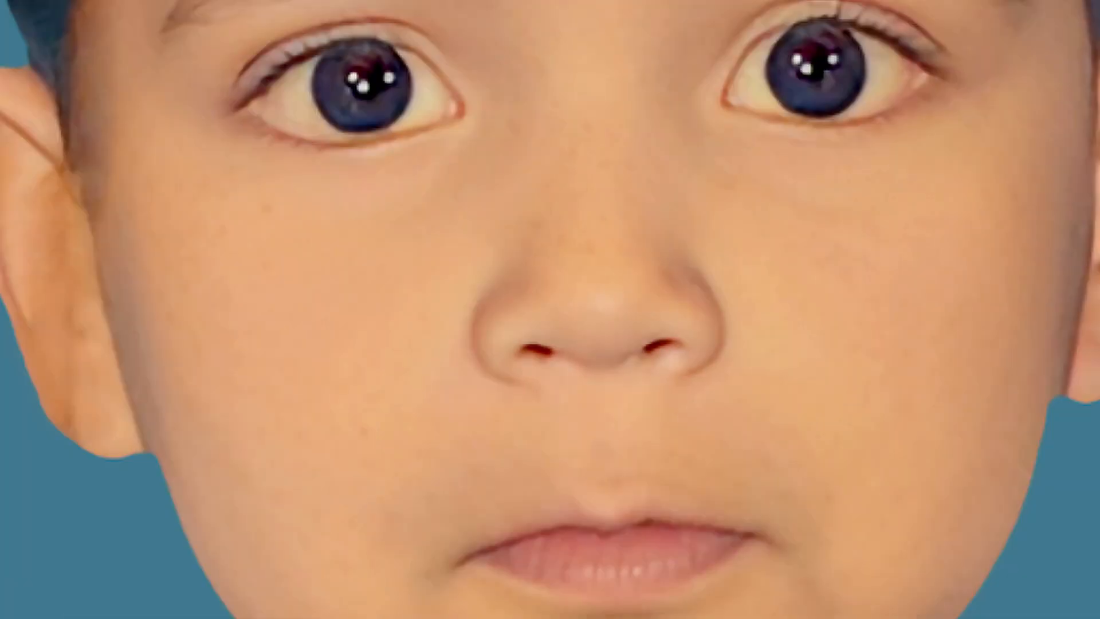